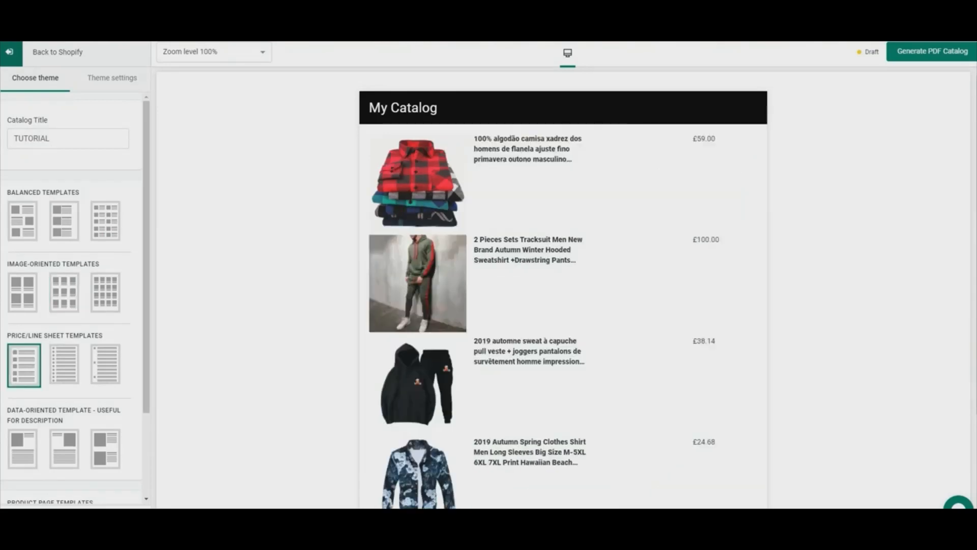
Try the second price/line sheet template and the three image-oriented templates on the catalog.
{"action": "left_click", "coordinate": [64, 364]}
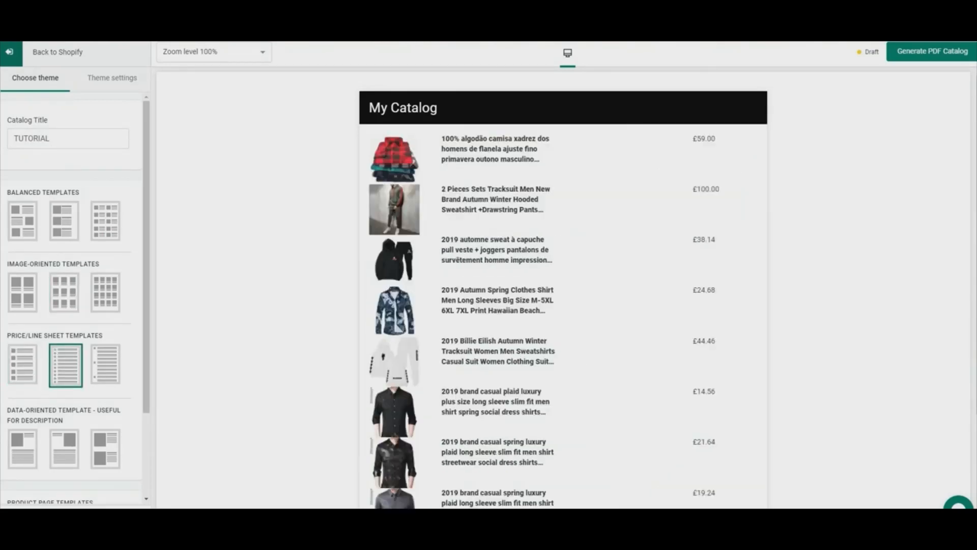
{"action": "left_click", "coordinate": [23, 293]}
{"action": "left_click", "coordinate": [65, 293]}
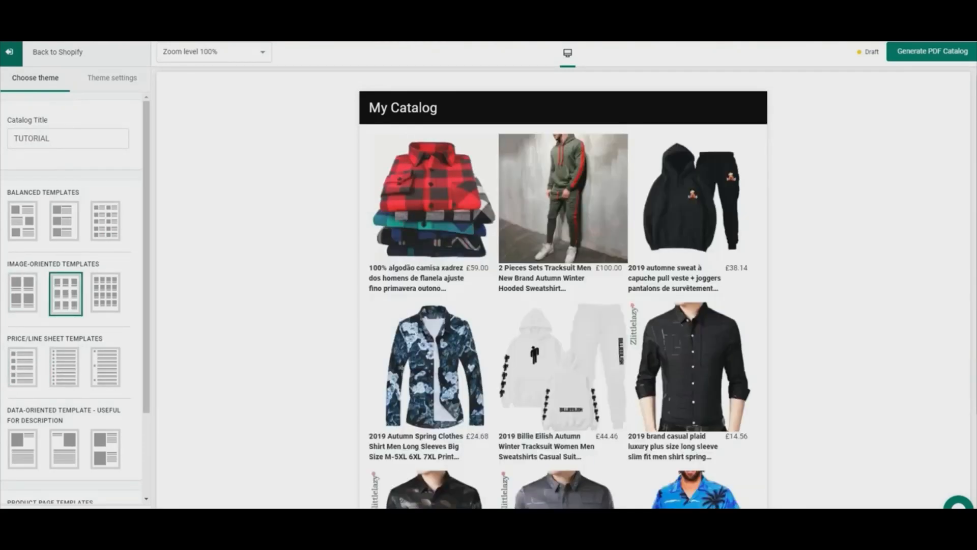
{"action": "left_click", "coordinate": [105, 292]}
Apply the second balanced template, which places each product's title and price beside its image.
{"action": "left_click", "coordinate": [65, 221]}
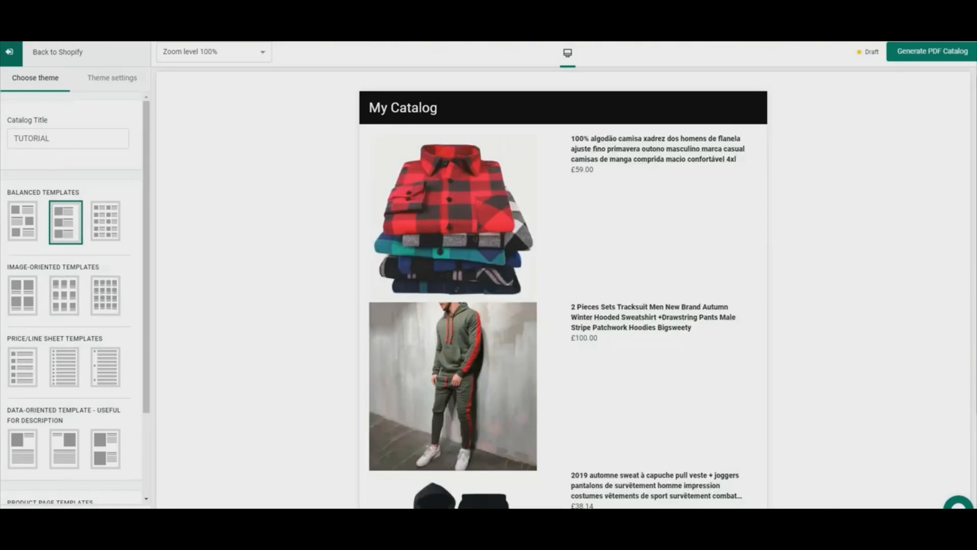
{"action": "scroll", "coordinate": [71, 295], "scroll_direction": "down", "scroll_amount": 3}
{"action": "scroll", "coordinate": [72, 295], "scroll_direction": "up", "scroll_amount": 3}
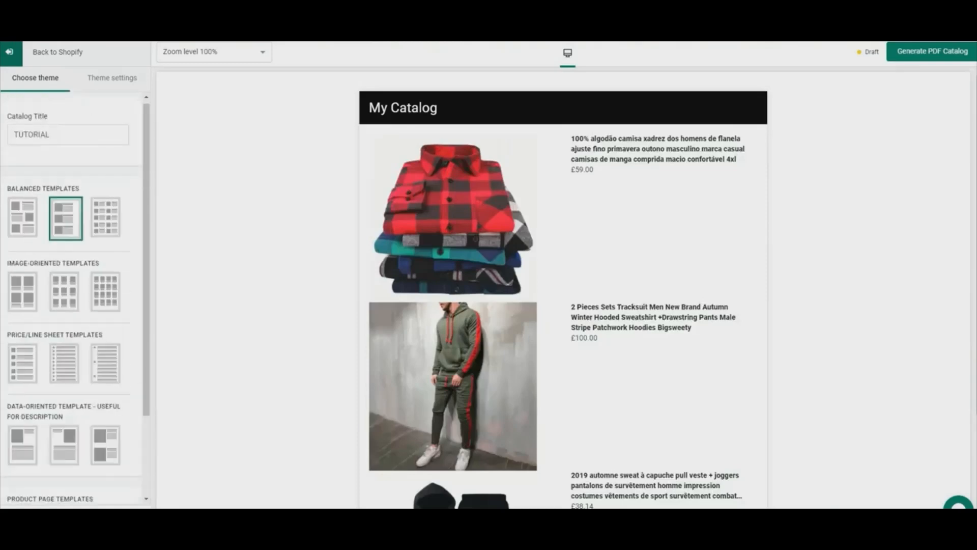
Open the front page design in the theme settings and replace the placeholder title with "MY CATALOG".
{"action": "left_click", "coordinate": [112, 77]}
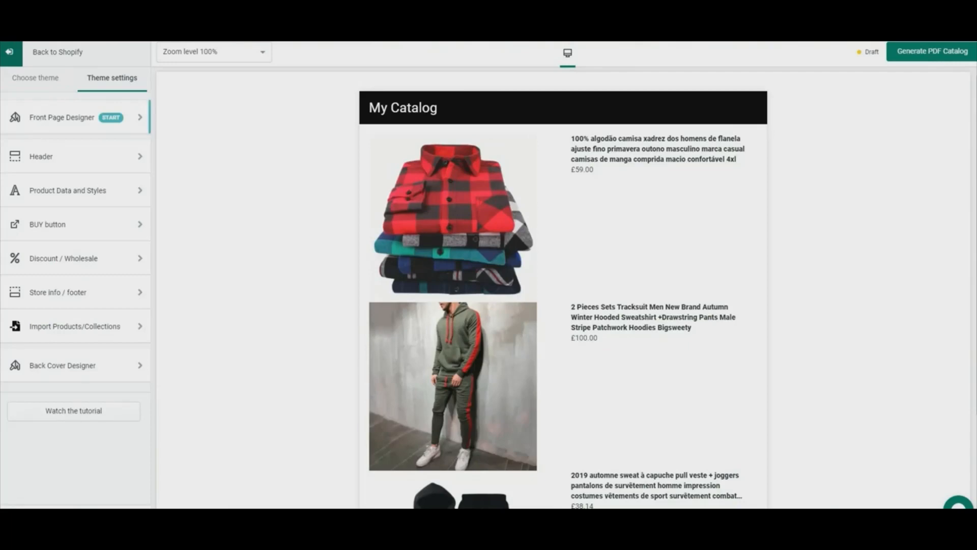
{"action": "left_click", "coordinate": [75, 117]}
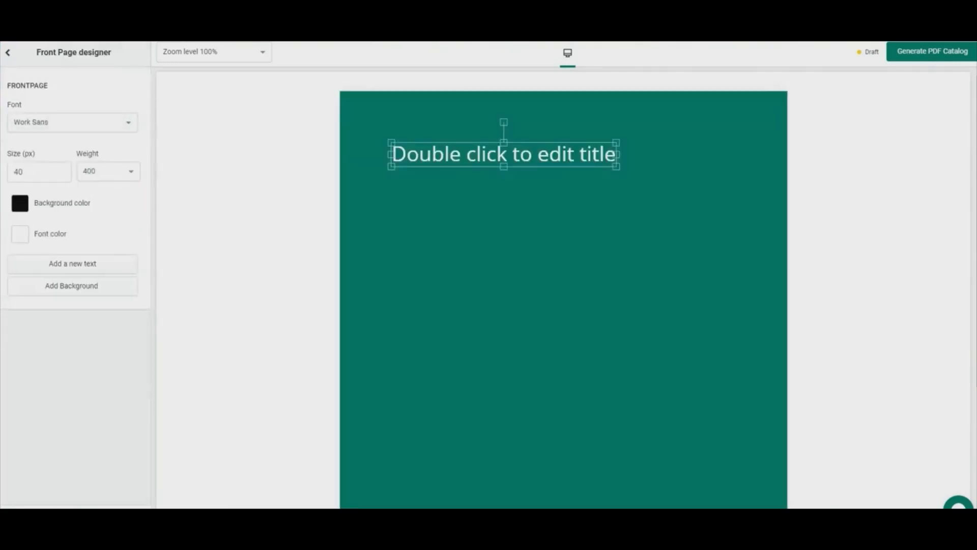
{"action": "left_click", "coordinate": [585, 155]}
{"action": "key", "text": "ctrl+a"}
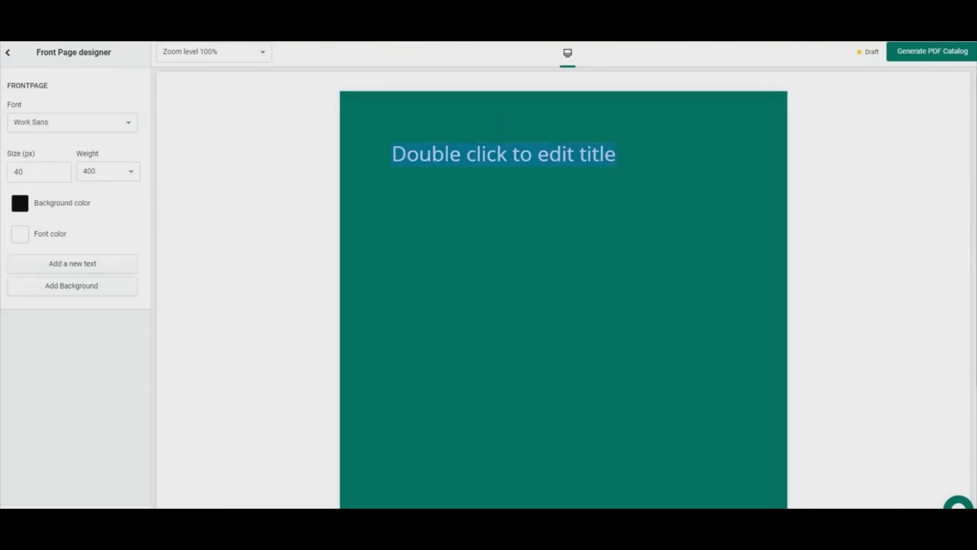
{"action": "type", "text": "MY C"}
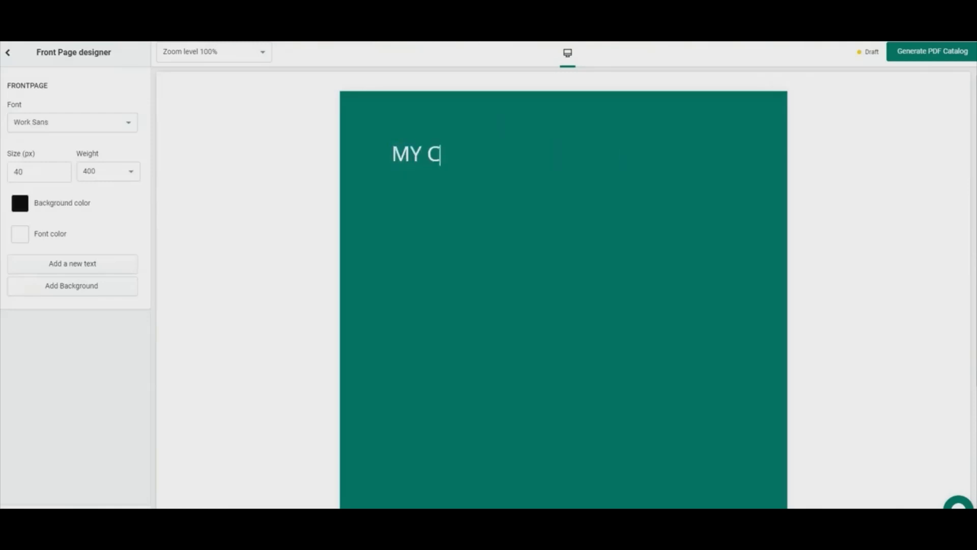
{"action": "type", "text": "ATALOG"}
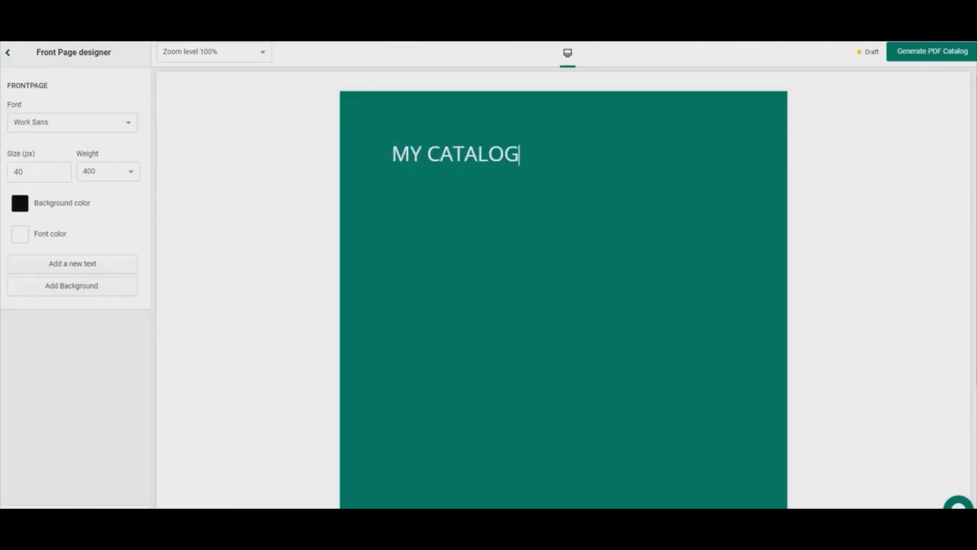
{"action": "key", "text": "Return"}
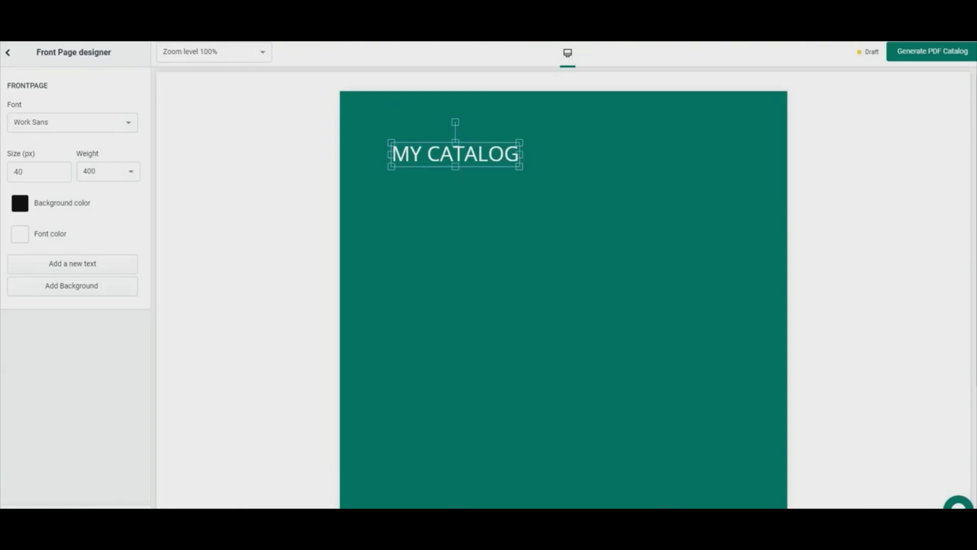
Enlarge the front page title to 98 px and change its font to Signika.
{"action": "left_click_drag", "start_coordinate": [519, 166], "coordinate": [704, 200]}
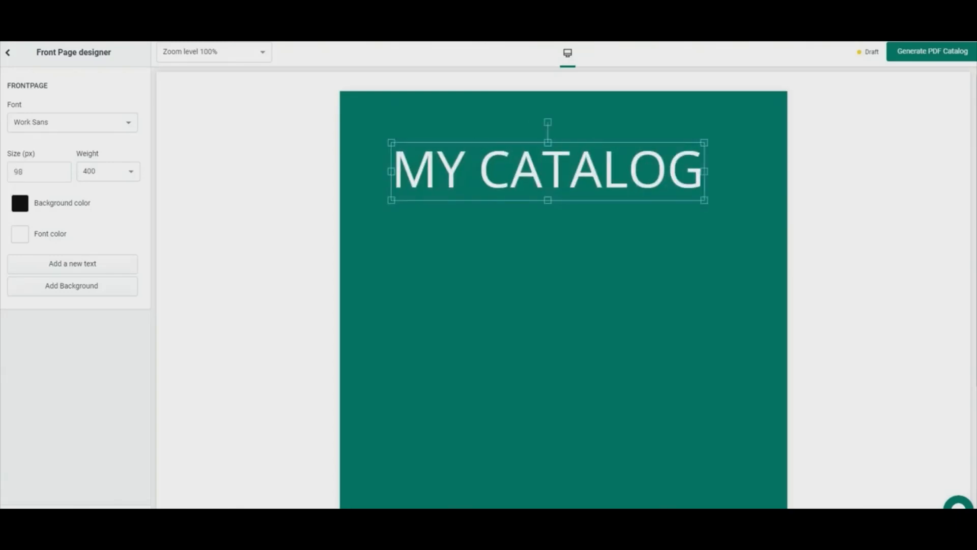
{"action": "left_click", "coordinate": [73, 122]}
{"action": "left_click", "coordinate": [33, 178]}
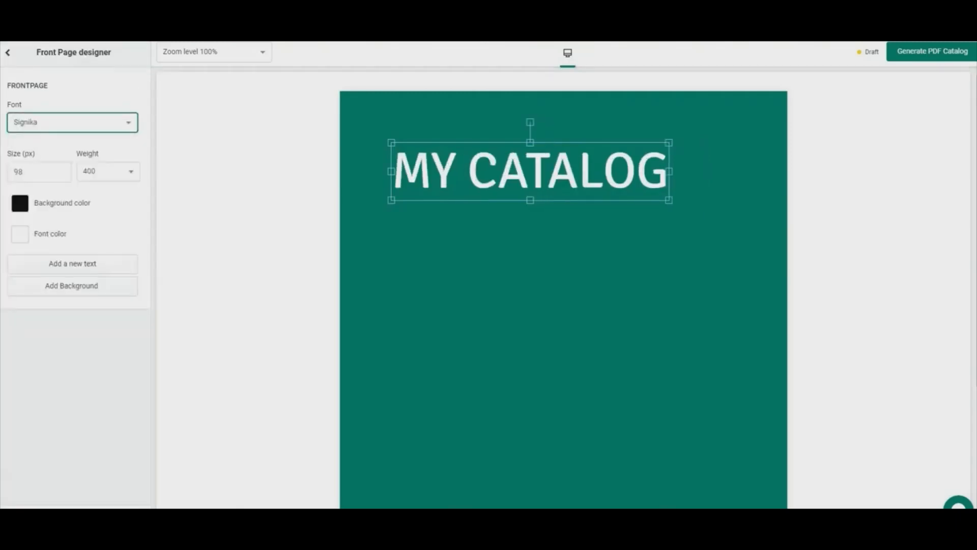
Set the front page background color to #ffa3a3 and the title's font color to #ff0000, and leave the front page design.
{"action": "left_click", "coordinate": [20, 203]}
{"action": "left_click_drag", "start_coordinate": [34, 230], "coordinate": [38, 215]}
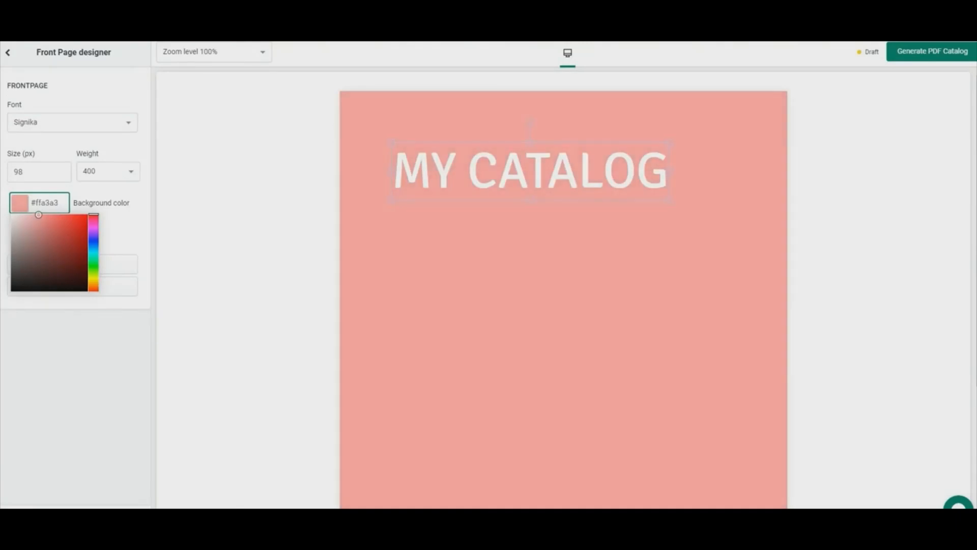
{"action": "left_click", "coordinate": [118, 227]}
{"action": "left_click", "coordinate": [20, 234]}
{"action": "left_click_drag", "start_coordinate": [46, 255], "coordinate": [88, 245]}
{"action": "left_click", "coordinate": [119, 230]}
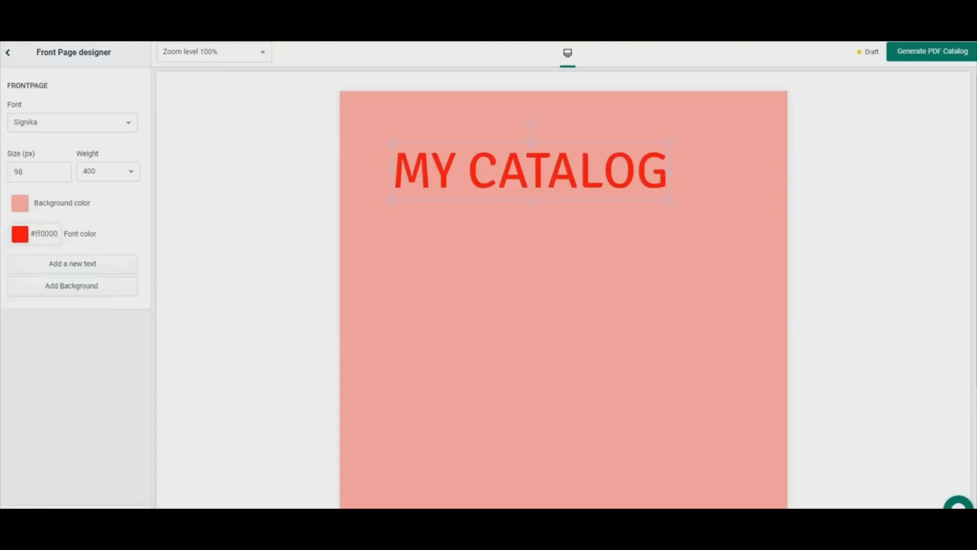
{"action": "left_click", "coordinate": [8, 53]}
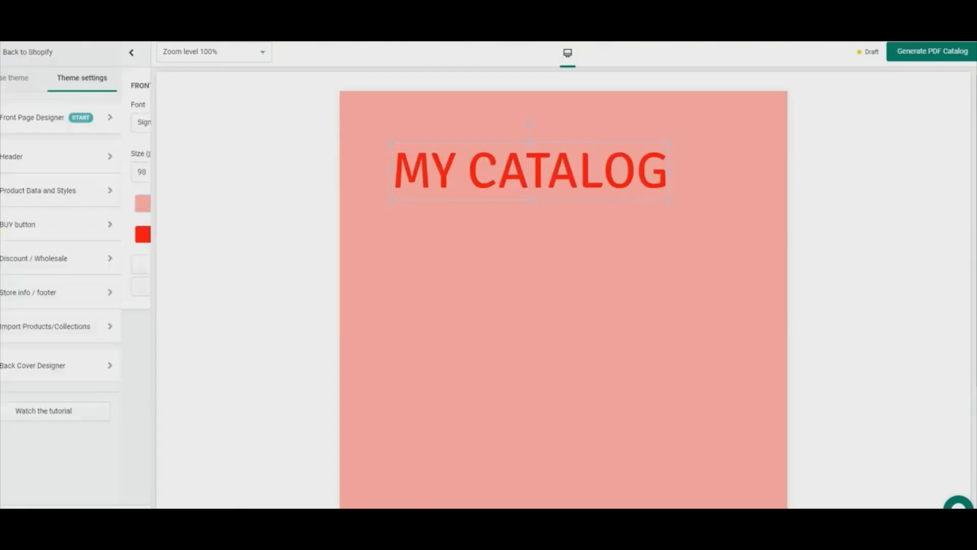
Change the catalog's header text to "My Catalog 2021".
{"action": "left_click", "coordinate": [43, 155]}
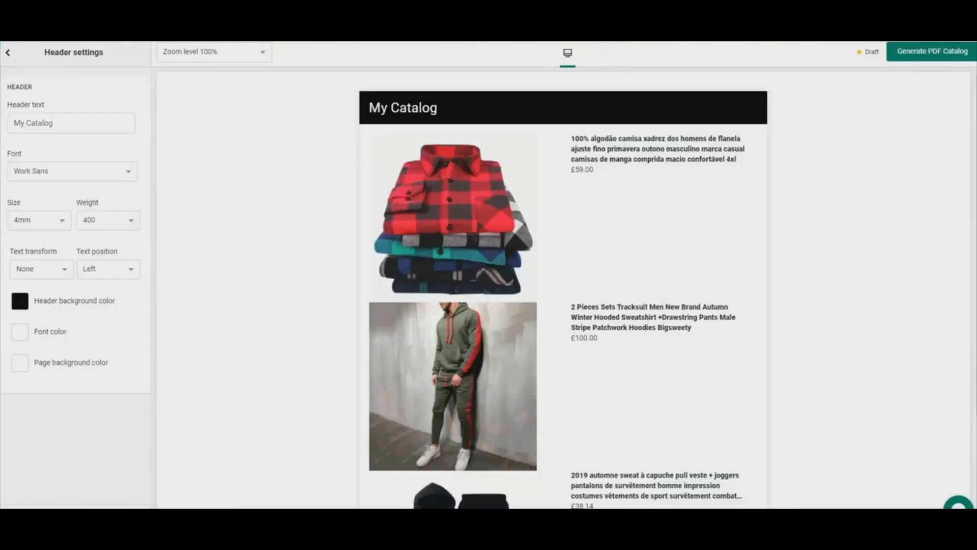
{"action": "left_click", "coordinate": [60, 123]}
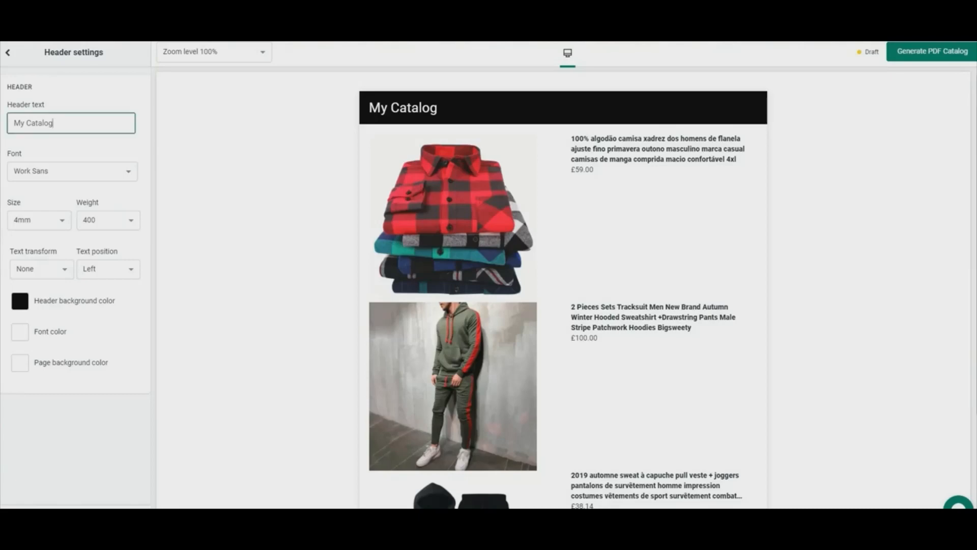
{"action": "type", "text": "2021"}
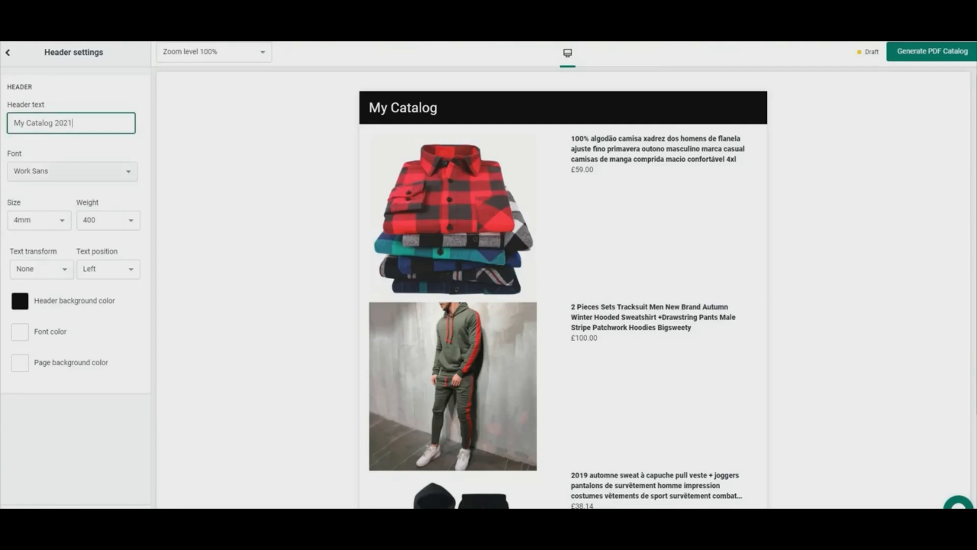
Set the header background color to #ff2929, center the header text, and leave the header settings.
{"action": "left_click", "coordinate": [20, 300]}
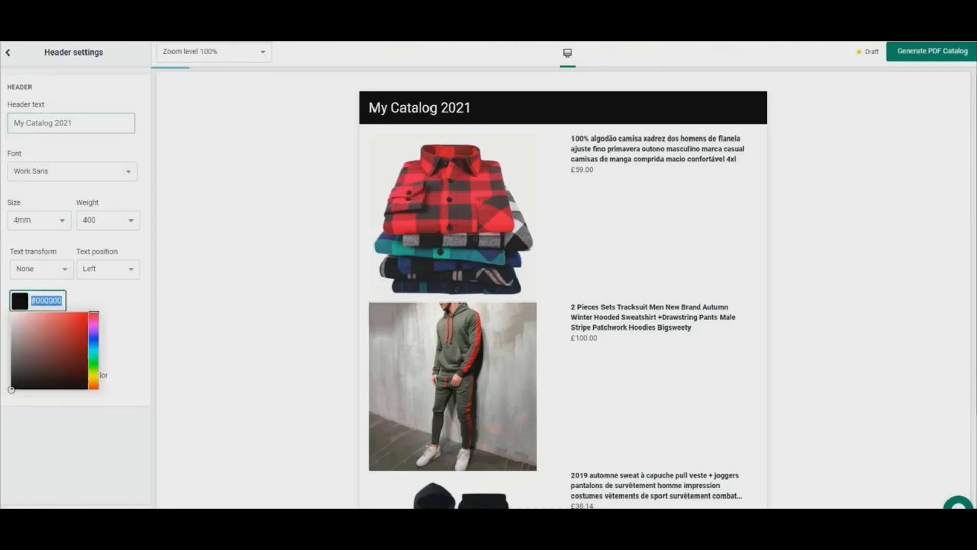
{"action": "left_click", "coordinate": [76, 313]}
{"action": "left_click", "coordinate": [122, 330]}
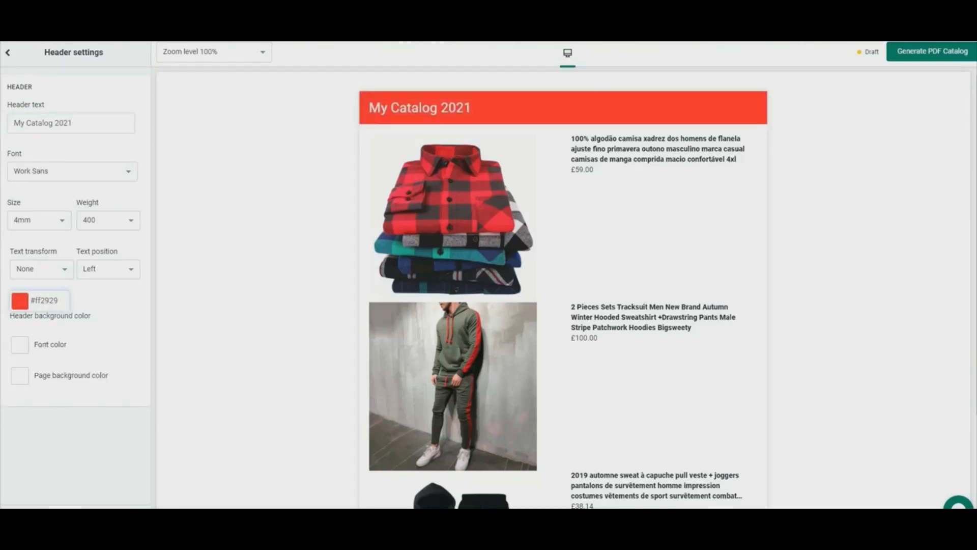
{"action": "left_click", "coordinate": [109, 269]}
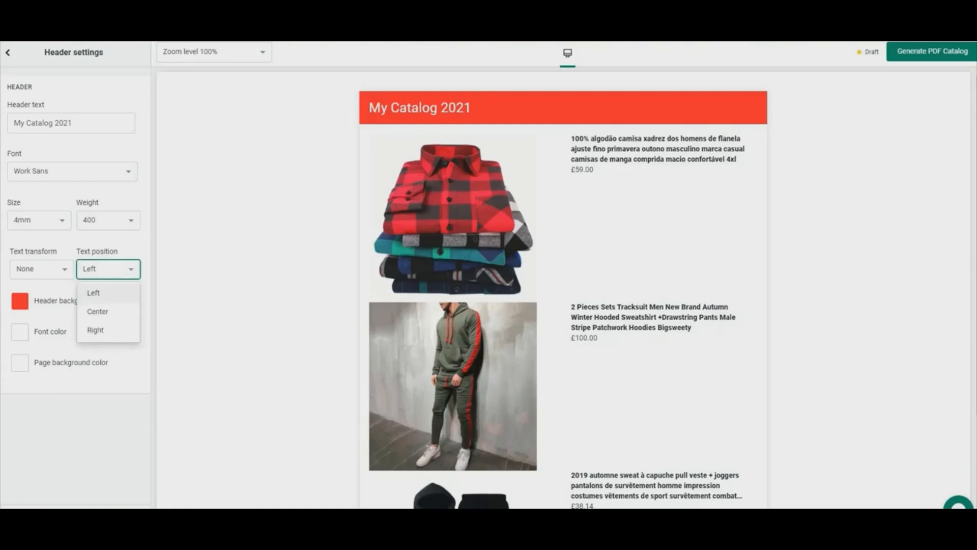
{"action": "left_click", "coordinate": [98, 311]}
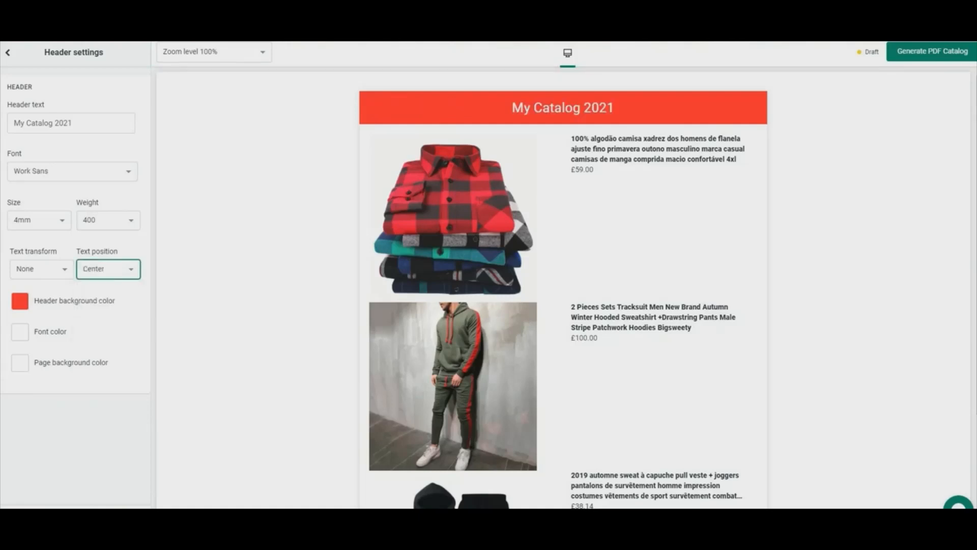
{"action": "left_click", "coordinate": [7, 53]}
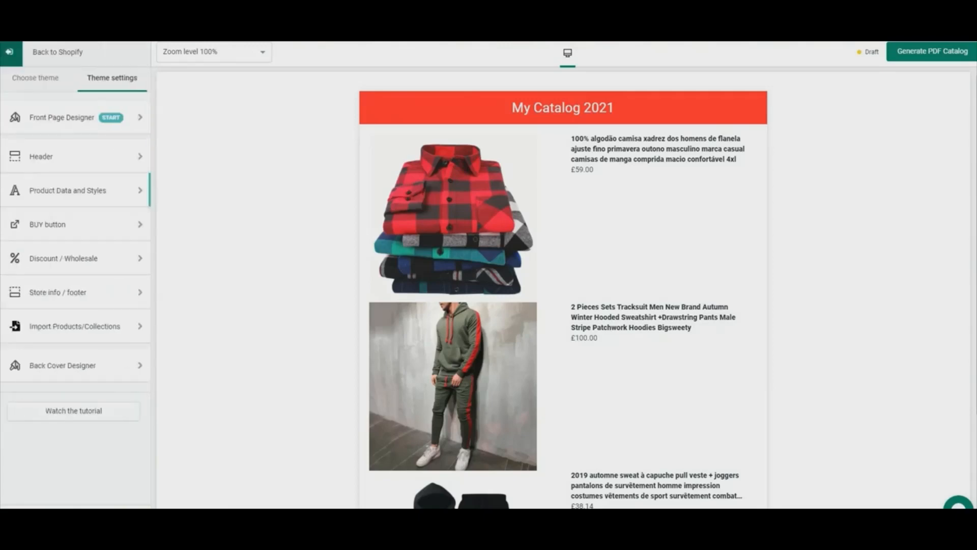
Change the product title font to Unica One in the product data and styles, and check it on the first product.
{"action": "left_click", "coordinate": [68, 190]}
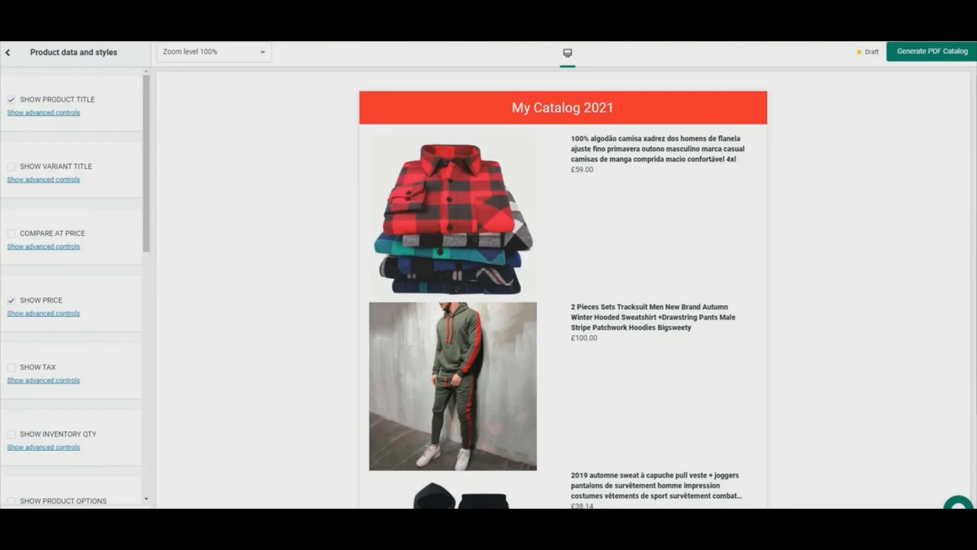
{"action": "left_click", "coordinate": [44, 113]}
{"action": "left_click", "coordinate": [67, 184]}
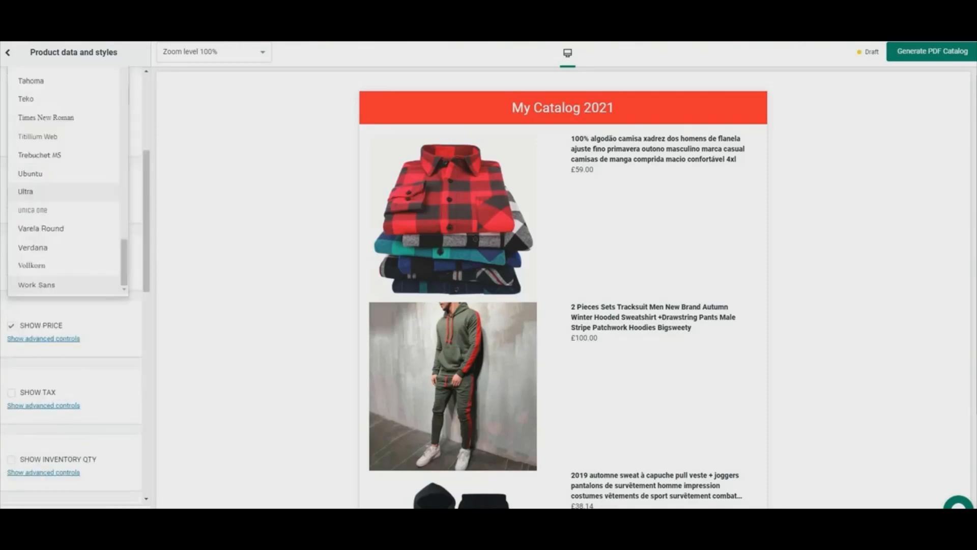
{"action": "left_click", "coordinate": [33, 209]}
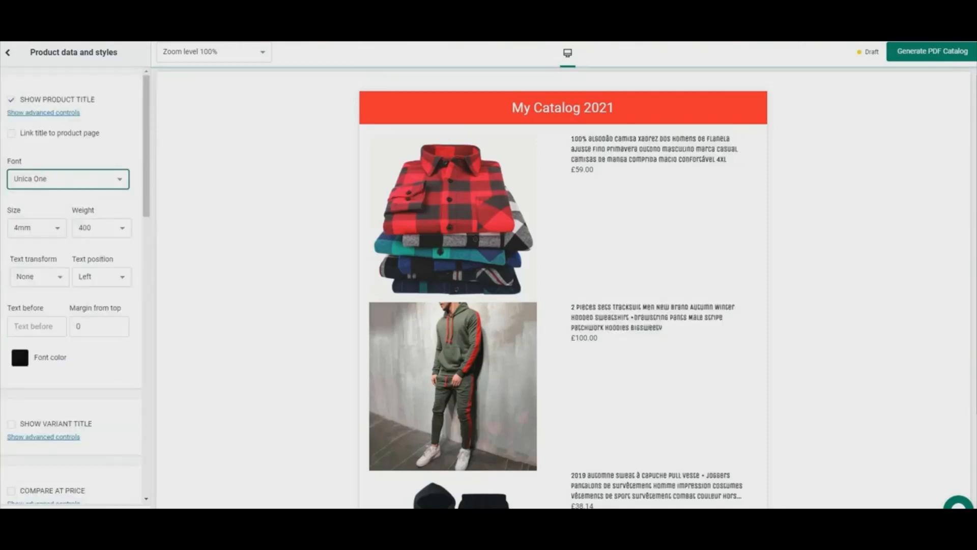
{"action": "left_click_drag", "start_coordinate": [728, 160], "coordinate": [570, 136]}
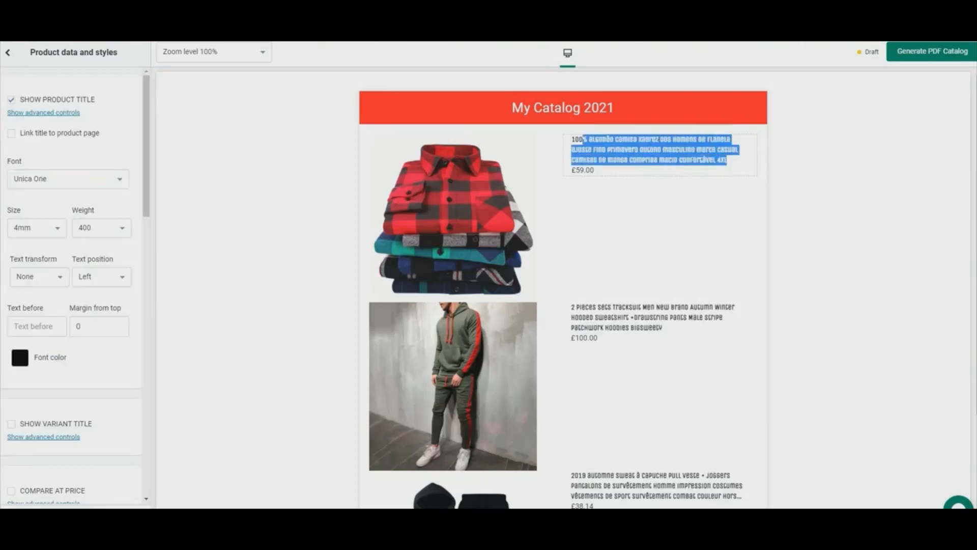
{"action": "left_click", "coordinate": [569, 143]}
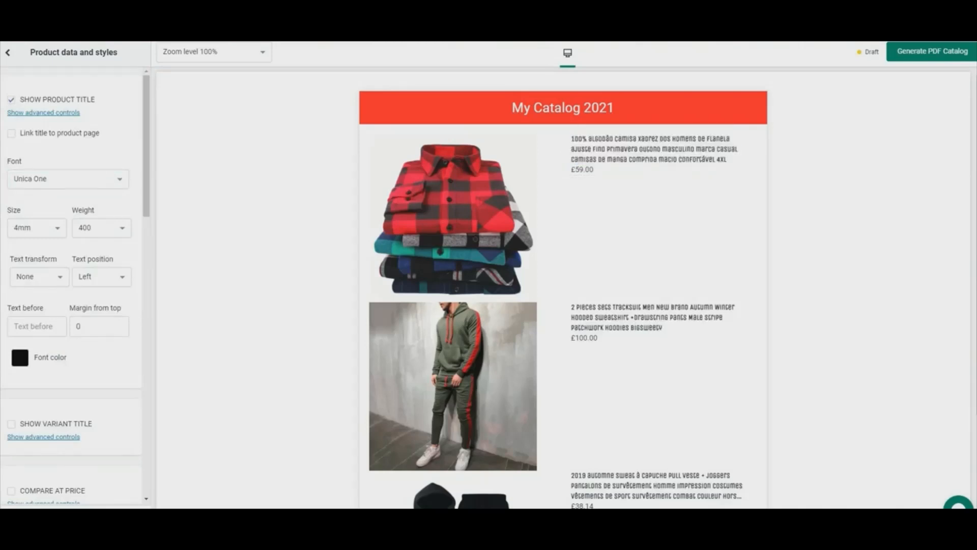
Show the variant title under each product title and check it on the first product.
{"action": "scroll", "coordinate": [71, 285], "scroll_direction": "down", "scroll_amount": 2}
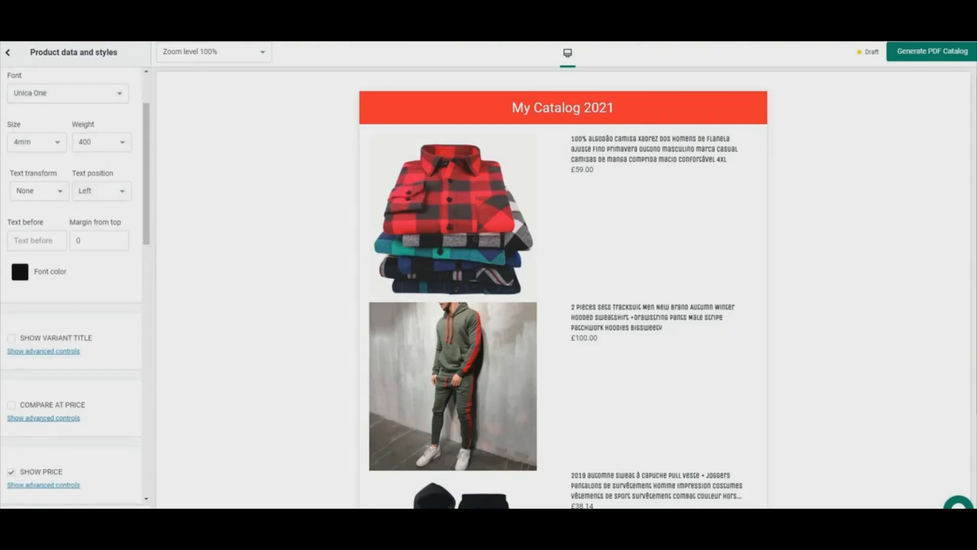
{"action": "scroll", "coordinate": [72, 285], "scroll_direction": "down", "scroll_amount": 2}
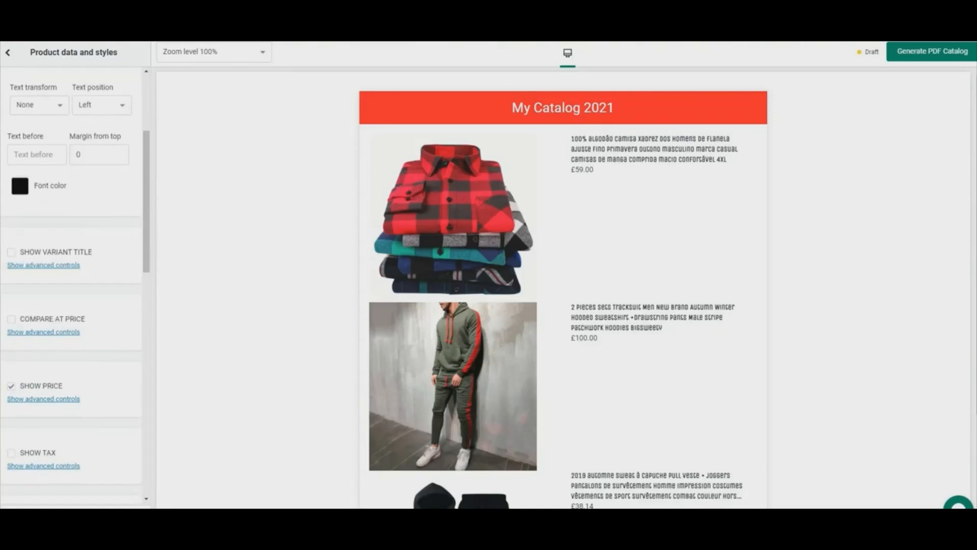
{"action": "left_click", "coordinate": [11, 252]}
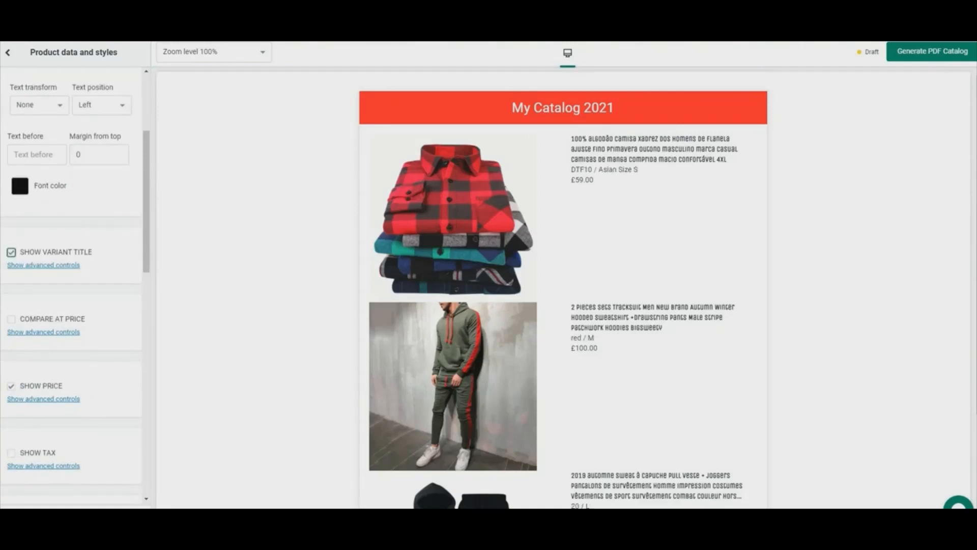
{"action": "left_click_drag", "start_coordinate": [639, 170], "coordinate": [570, 170]}
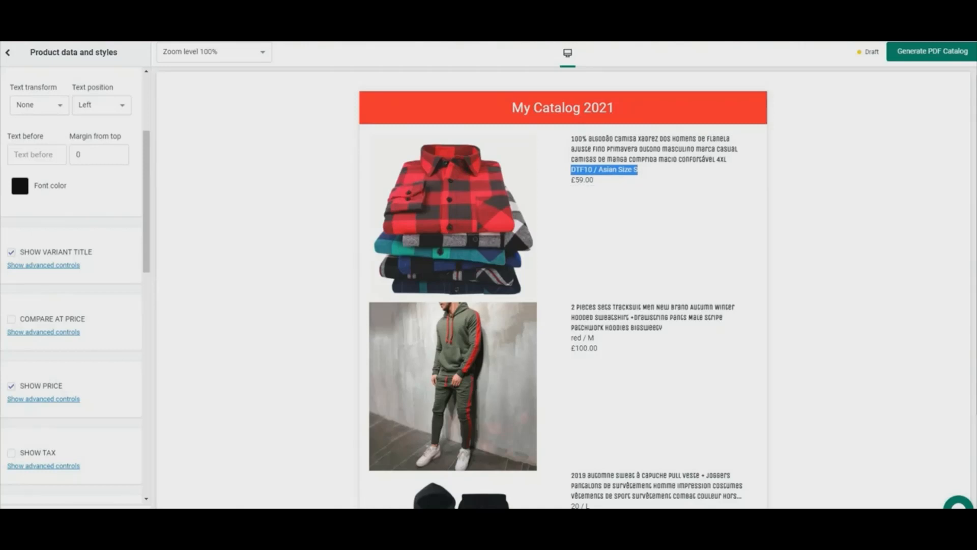
Set the variant title's font weight to 700 in its advanced controls.
{"action": "left_click", "coordinate": [43, 265]}
{"action": "scroll", "coordinate": [66, 275], "scroll_direction": "down", "scroll_amount": 3}
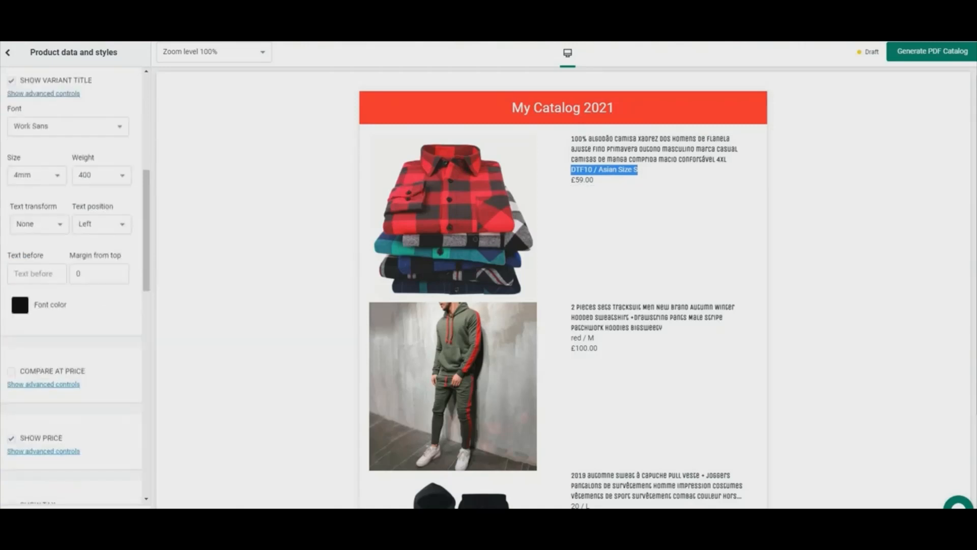
{"action": "scroll", "coordinate": [71, 280], "scroll_direction": "up", "scroll_amount": 2}
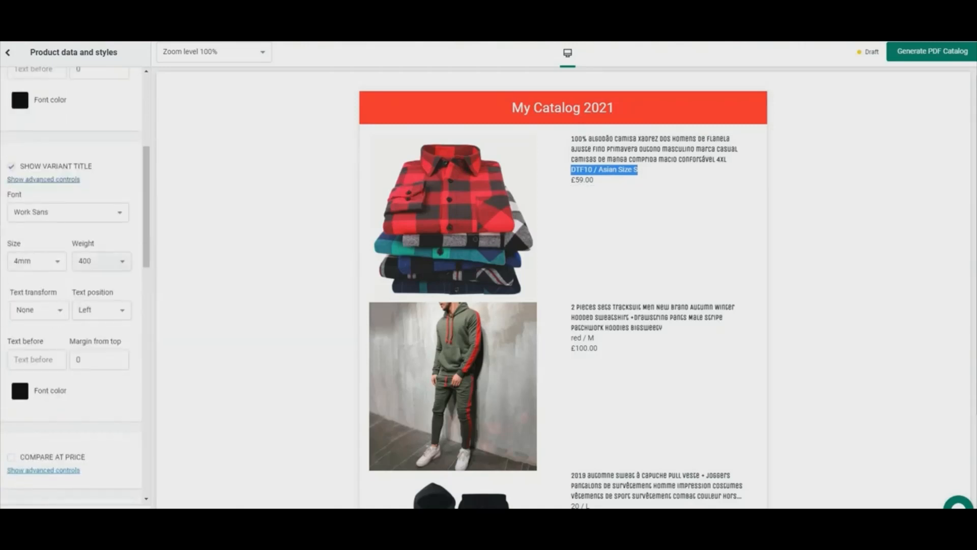
{"action": "left_click", "coordinate": [101, 260]}
{"action": "left_click", "coordinate": [84, 395]}
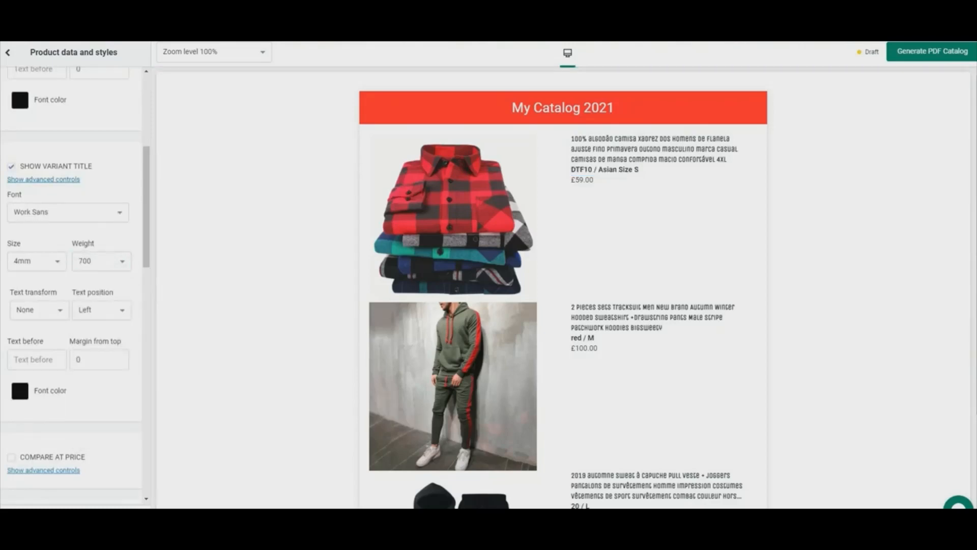
Show the compare-at price on the products and check it on the first product.
{"action": "scroll", "coordinate": [71, 280], "scroll_direction": "down", "scroll_amount": 4}
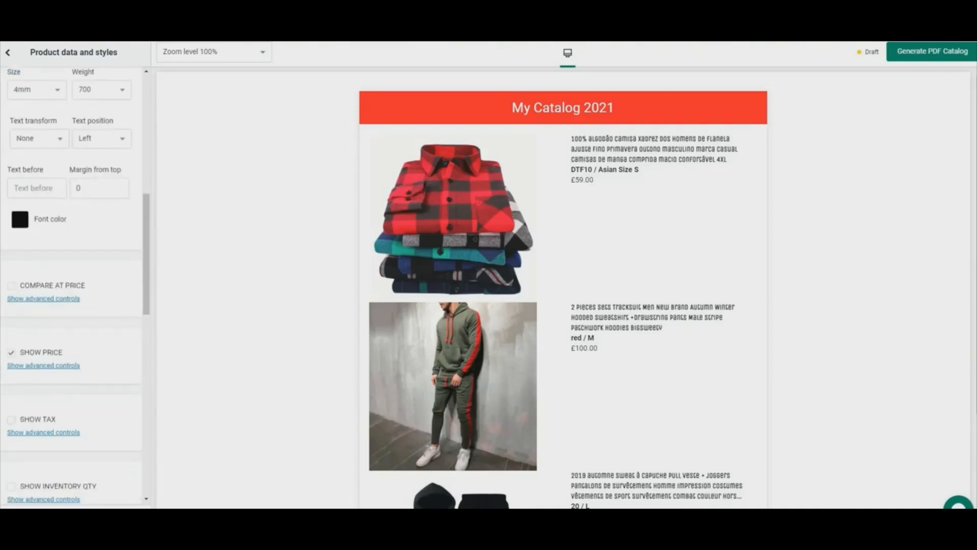
{"action": "left_click", "coordinate": [12, 286]}
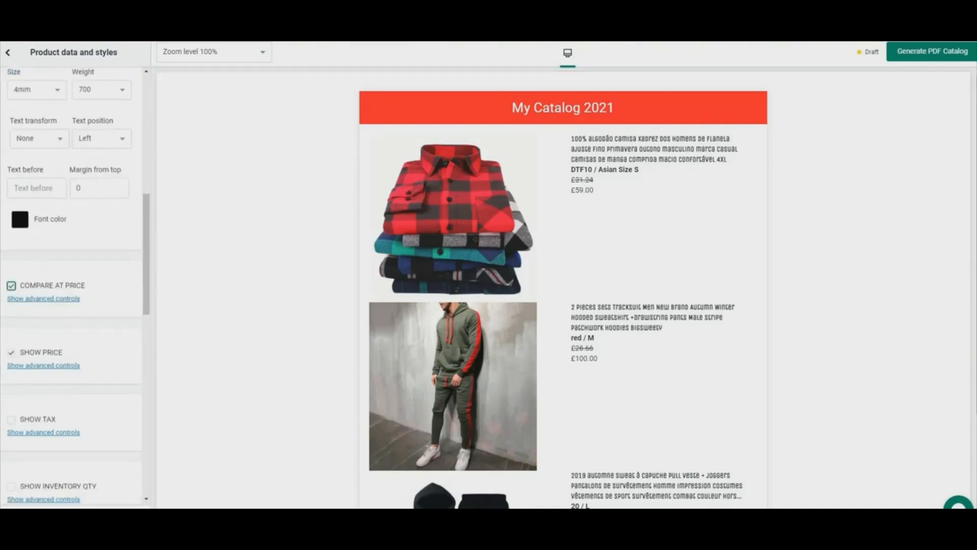
{"action": "left_click_drag", "start_coordinate": [594, 181], "coordinate": [570, 180]}
Set the compare-at price's margin from top to 5 in its advanced controls.
{"action": "left_click", "coordinate": [44, 299]}
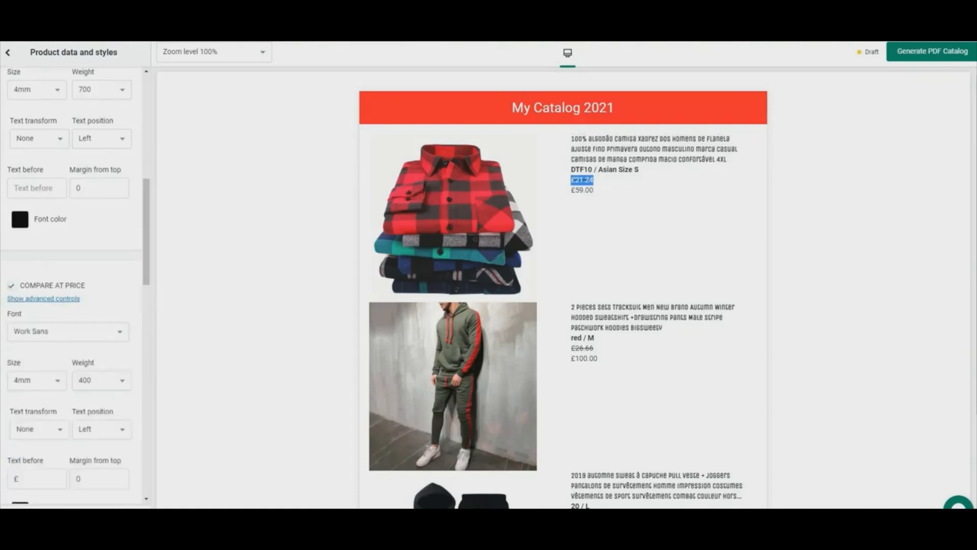
{"action": "scroll", "coordinate": [102, 306], "scroll_direction": "down", "scroll_amount": 3}
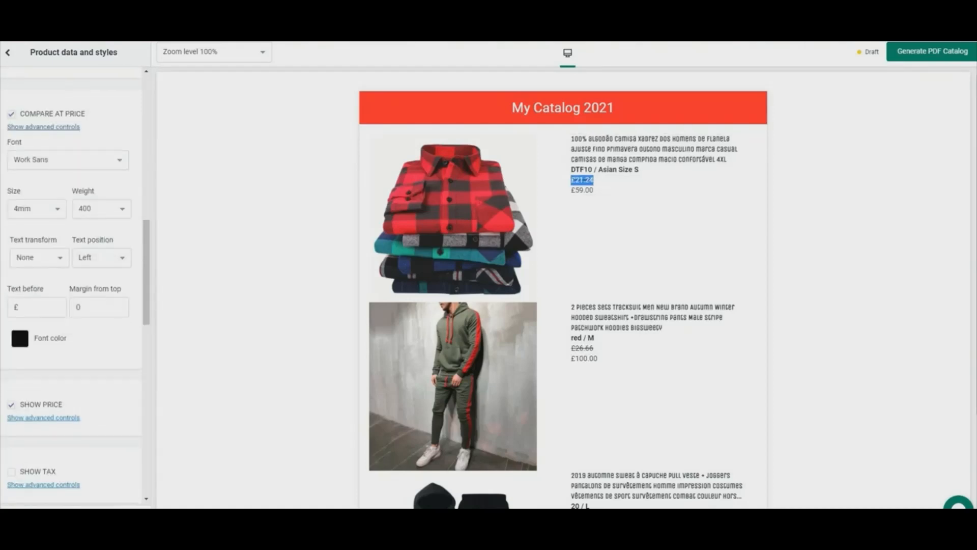
{"action": "left_click", "coordinate": [118, 304]}
{"action": "left_click", "coordinate": [119, 305]}
{"action": "left_click", "coordinate": [119, 305]}
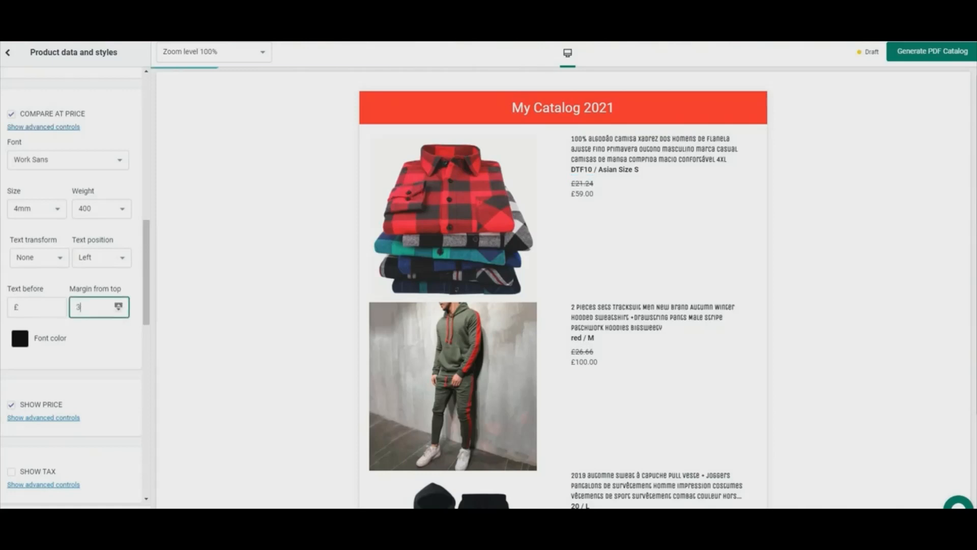
{"action": "left_click", "coordinate": [118, 305]}
{"action": "left_click", "coordinate": [118, 305]}
Set the compare-at price's font color to light gray #d6d6d6 and its text position to Right.
{"action": "left_click", "coordinate": [20, 338]}
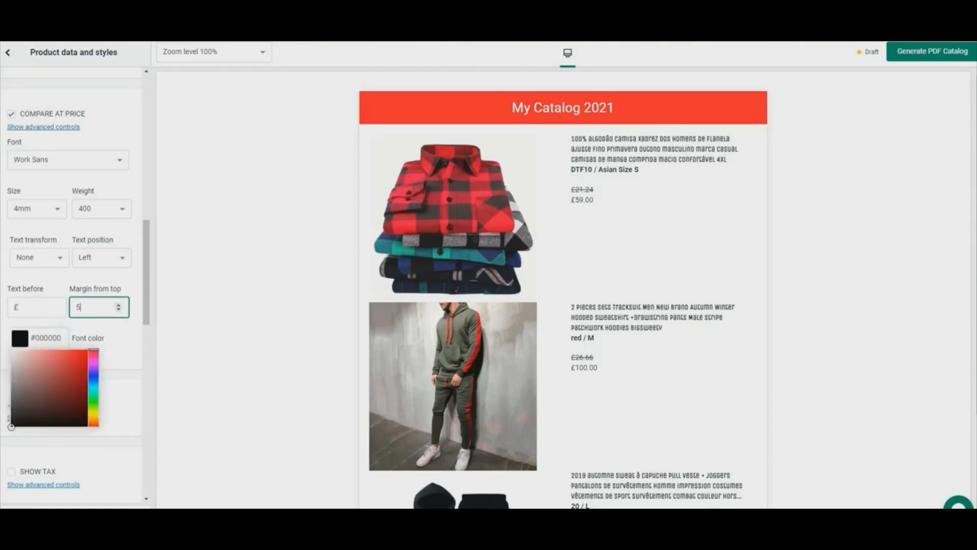
{"action": "left_click", "coordinate": [11, 362]}
{"action": "left_click", "coordinate": [102, 258]}
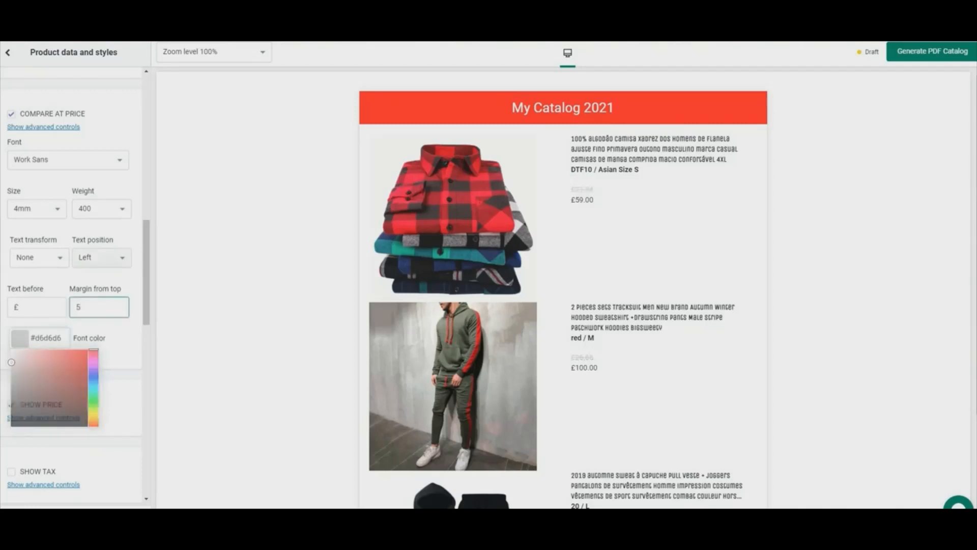
{"action": "left_click", "coordinate": [91, 318]}
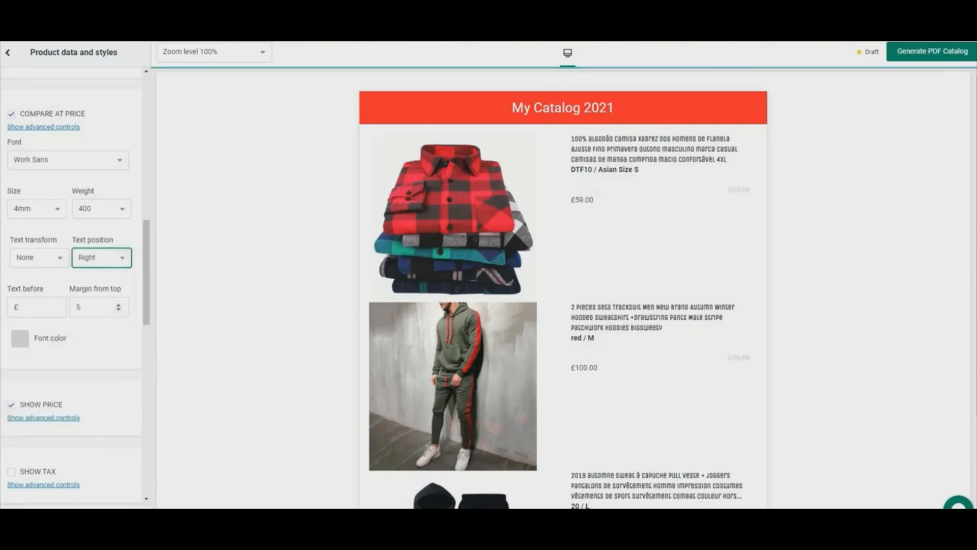
Set the product price's text position to Right in its advanced controls.
{"action": "scroll", "coordinate": [71, 285], "scroll_direction": "down", "scroll_amount": 2}
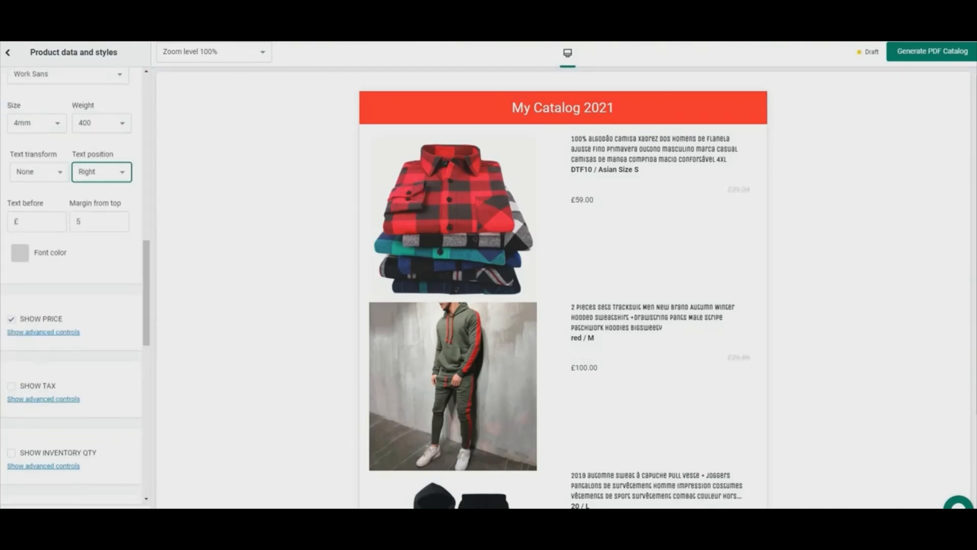
{"action": "left_click", "coordinate": [44, 332]}
{"action": "scroll", "coordinate": [71, 326], "scroll_direction": "down", "scroll_amount": 3}
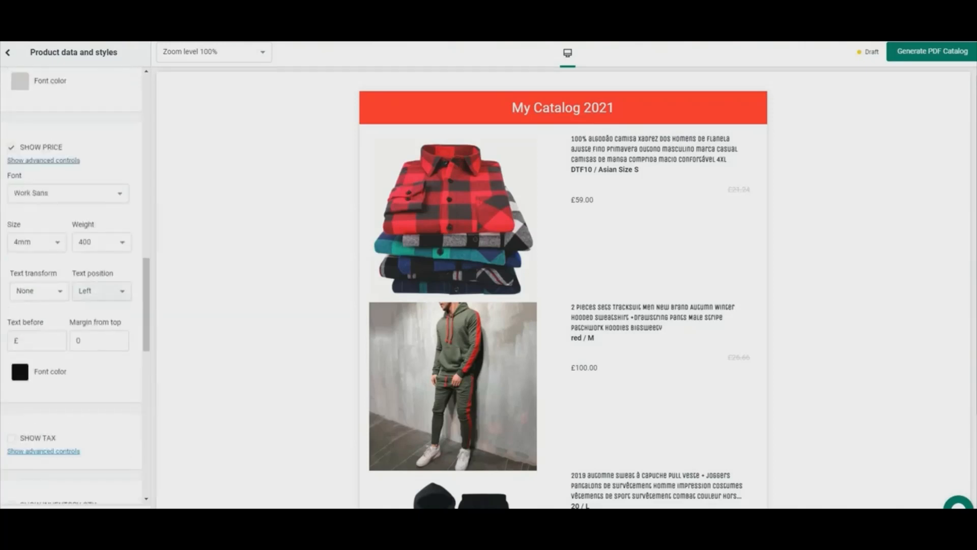
{"action": "left_click", "coordinate": [101, 291]}
{"action": "left_click", "coordinate": [92, 352]}
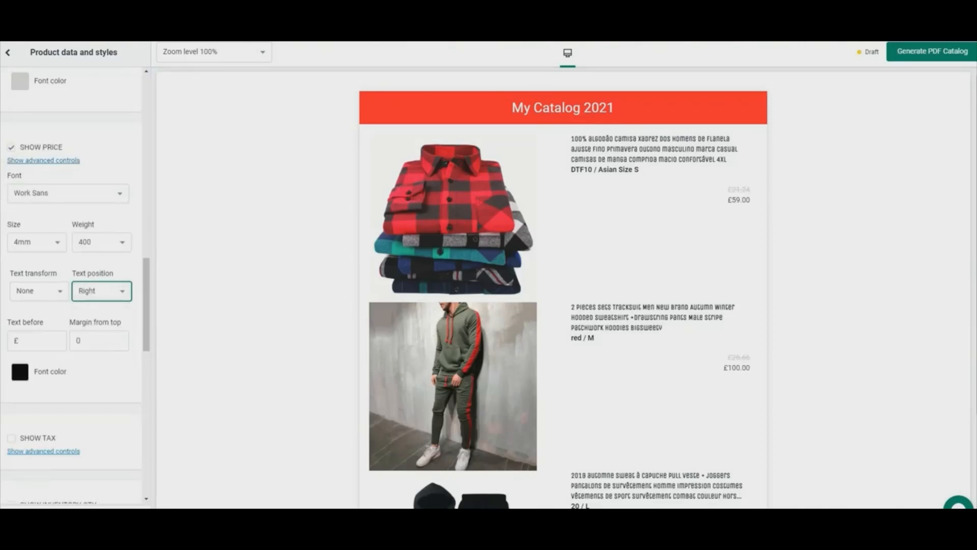
Change the product price's font color to red.
{"action": "left_click", "coordinate": [20, 371]}
{"action": "left_click_drag", "start_coordinate": [67, 395], "coordinate": [83, 384]}
{"action": "left_click", "coordinate": [113, 388]}
Set the product price's font size to 5mm and its weight to 800.
{"action": "left_click", "coordinate": [38, 245]}
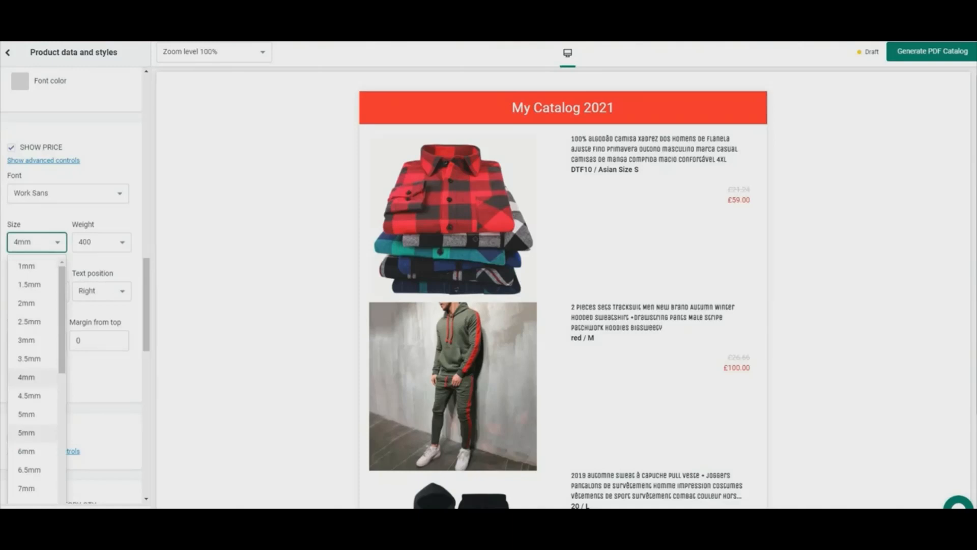
{"action": "left_click", "coordinate": [28, 432]}
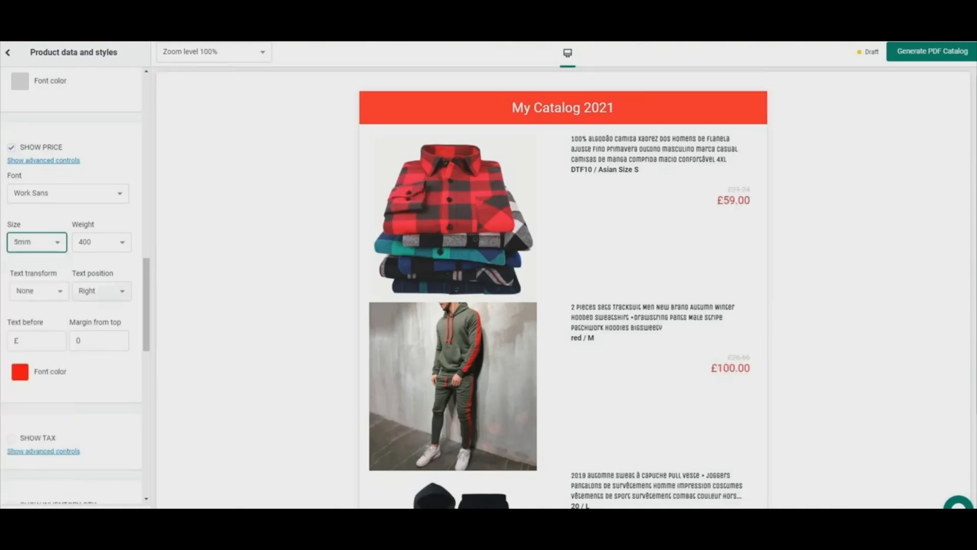
{"action": "left_click", "coordinate": [102, 291]}
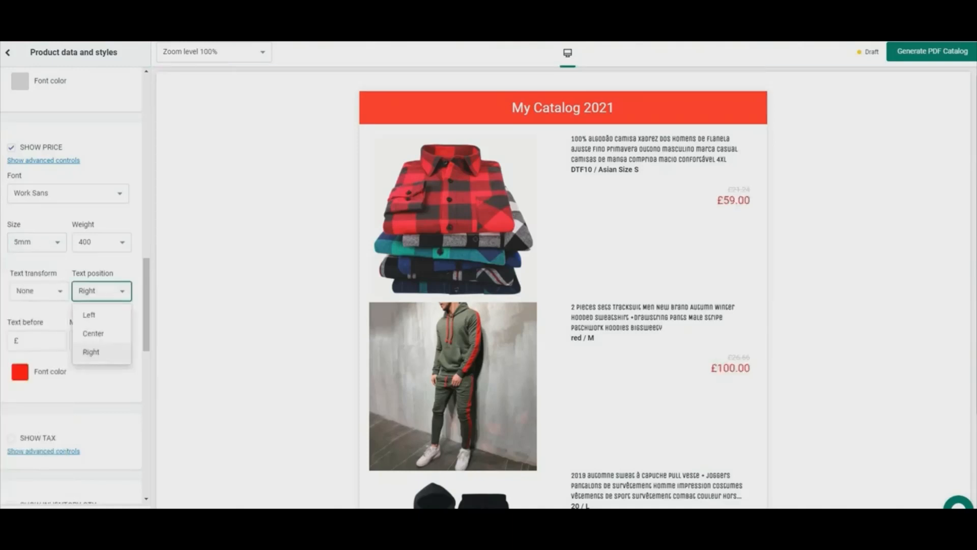
{"action": "left_click", "coordinate": [102, 241]}
{"action": "left_click", "coordinate": [97, 392]}
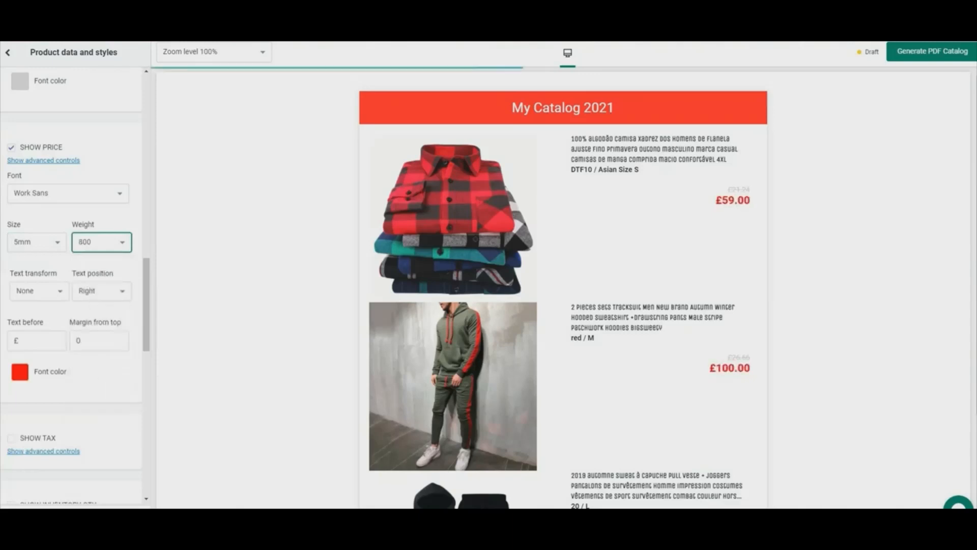
Try showing the tax, vendor, barcode and QR code on the products, hiding each one again.
{"action": "scroll", "coordinate": [71, 285], "scroll_direction": "down", "scroll_amount": 3}
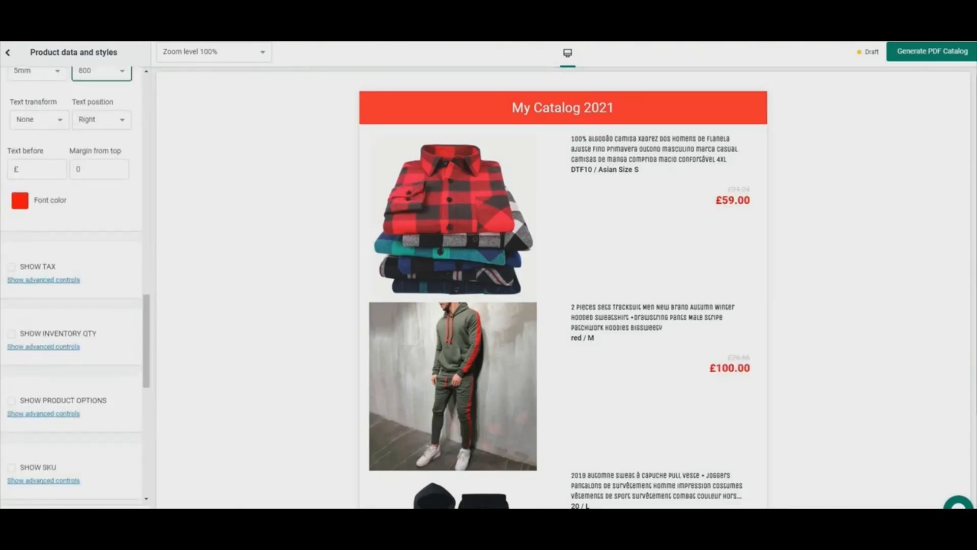
{"action": "left_click", "coordinate": [12, 267]}
{"action": "left_click", "coordinate": [12, 266]}
{"action": "scroll", "coordinate": [71, 285], "scroll_direction": "down", "scroll_amount": 4}
{"action": "scroll", "coordinate": [71, 285], "scroll_direction": "down", "scroll_amount": 1}
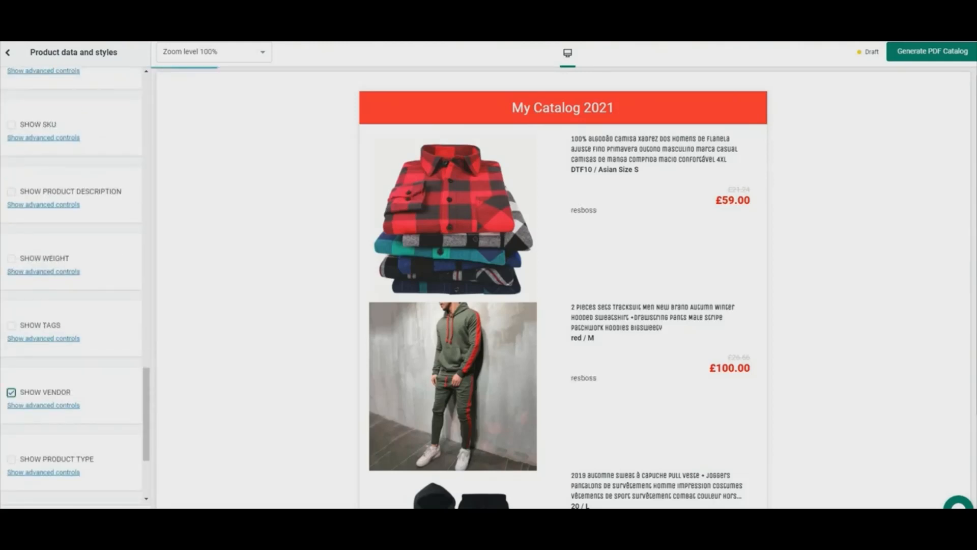
{"action": "scroll", "coordinate": [71, 284], "scroll_direction": "down", "scroll_amount": 2}
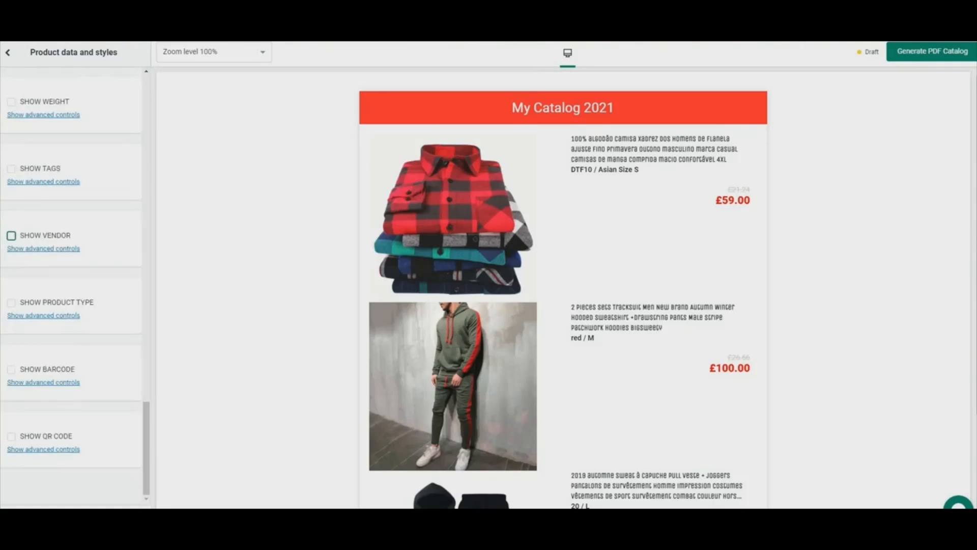
{"action": "left_click", "coordinate": [11, 369]}
{"action": "left_click", "coordinate": [11, 368]}
{"action": "left_click", "coordinate": [12, 436]}
{"action": "left_click", "coordinate": [11, 436]}
Leave the product data settings, show a BUY NOW button on each product and set its button position to Full width.
{"action": "left_click", "coordinate": [7, 52]}
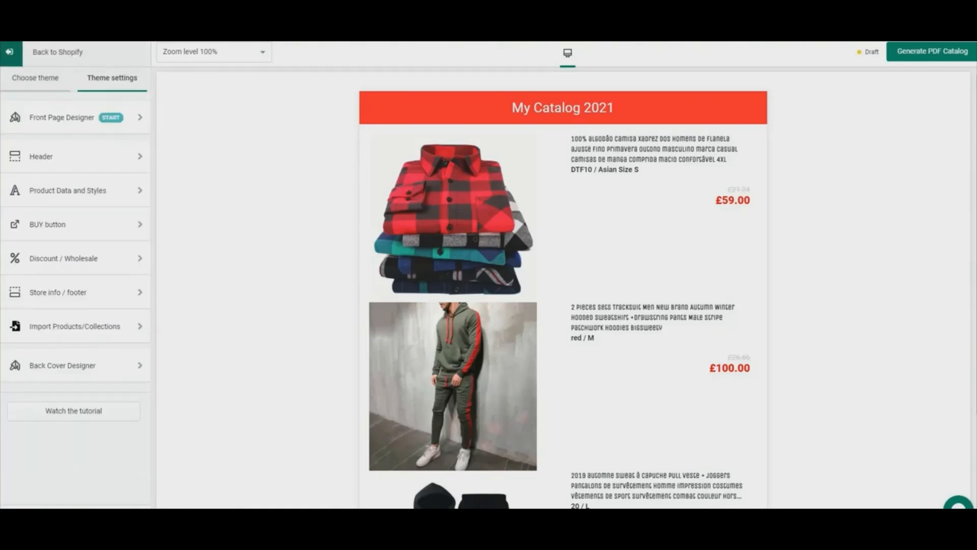
{"action": "left_click", "coordinate": [47, 224]}
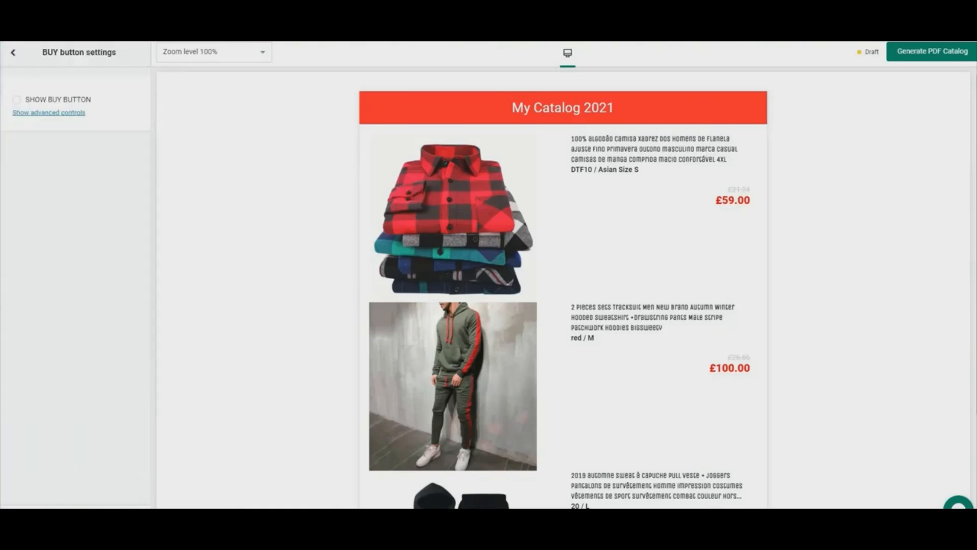
{"action": "left_click", "coordinate": [11, 99]}
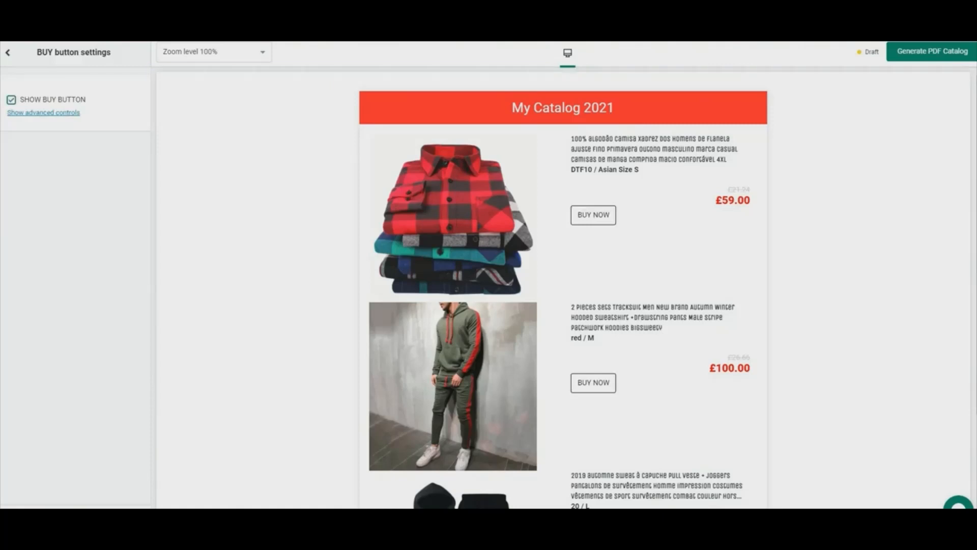
{"action": "left_click", "coordinate": [43, 113]}
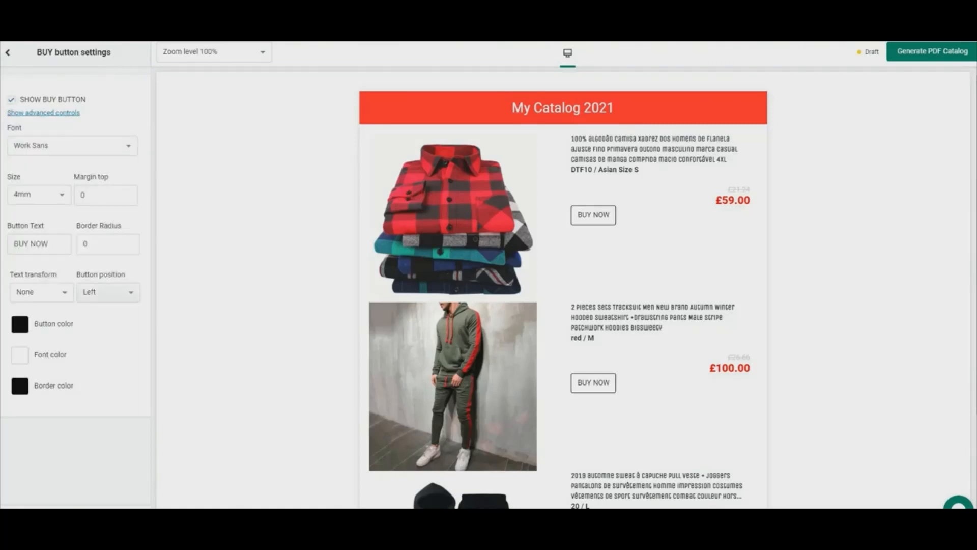
{"action": "left_click", "coordinate": [108, 292]}
{"action": "left_click", "coordinate": [101, 371]}
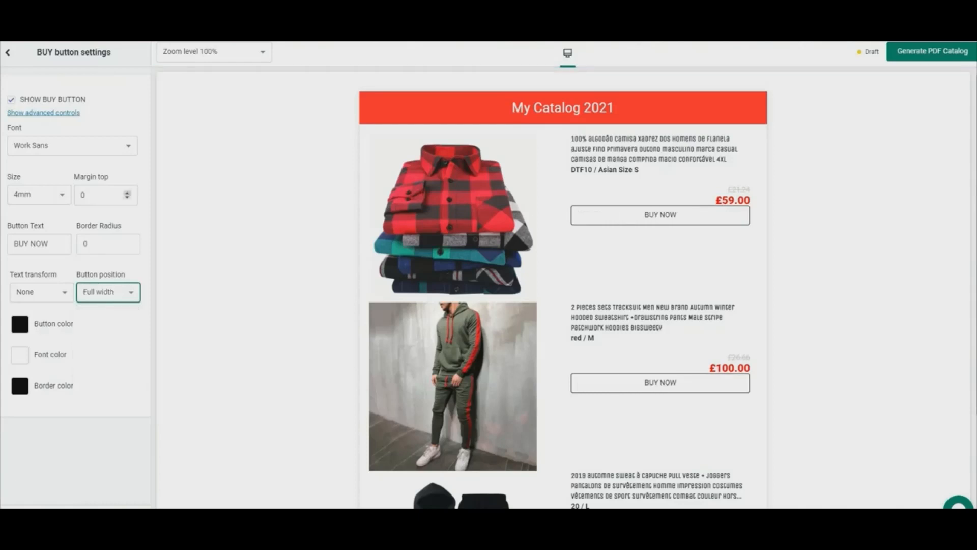
Set the buy button's top margin to 4.
{"action": "left_click", "coordinate": [127, 192]}
{"action": "left_click", "coordinate": [127, 192]}
{"action": "left_click", "coordinate": [127, 192]}
{"action": "left_click", "coordinate": [127, 192]}
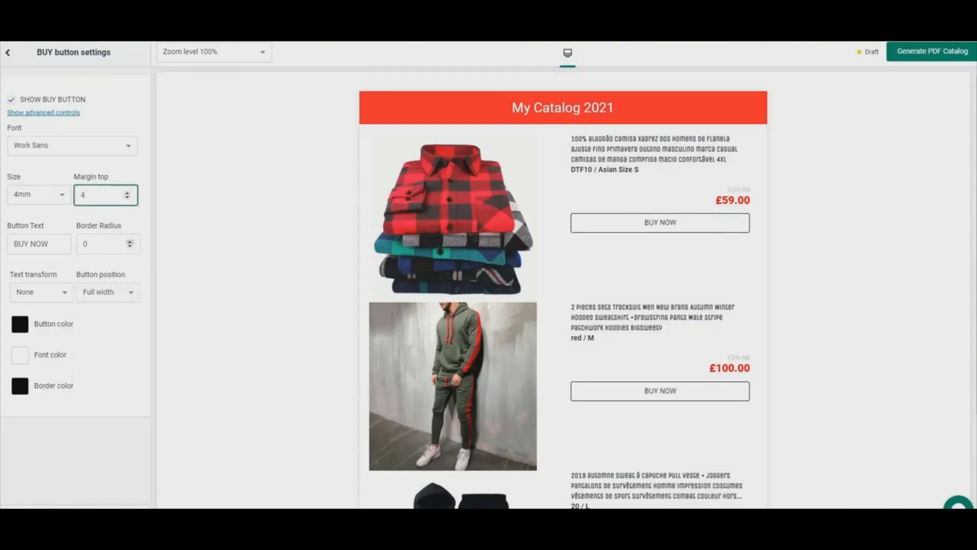
Set the buy button's border radius to 7 and leave the buy button settings.
{"action": "left_click", "coordinate": [129, 242]}
{"action": "left_click", "coordinate": [130, 241]}
{"action": "left_click", "coordinate": [129, 241]}
{"action": "left_click", "coordinate": [130, 242]}
{"action": "left_click", "coordinate": [130, 242]}
{"action": "left_click", "coordinate": [130, 241]}
{"action": "left_click", "coordinate": [130, 241]}
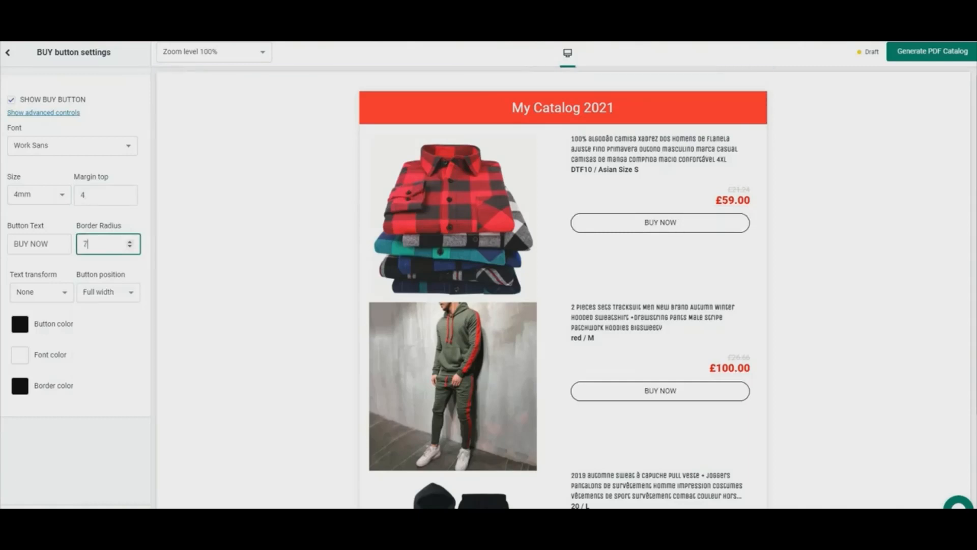
{"action": "left_click", "coordinate": [8, 52]}
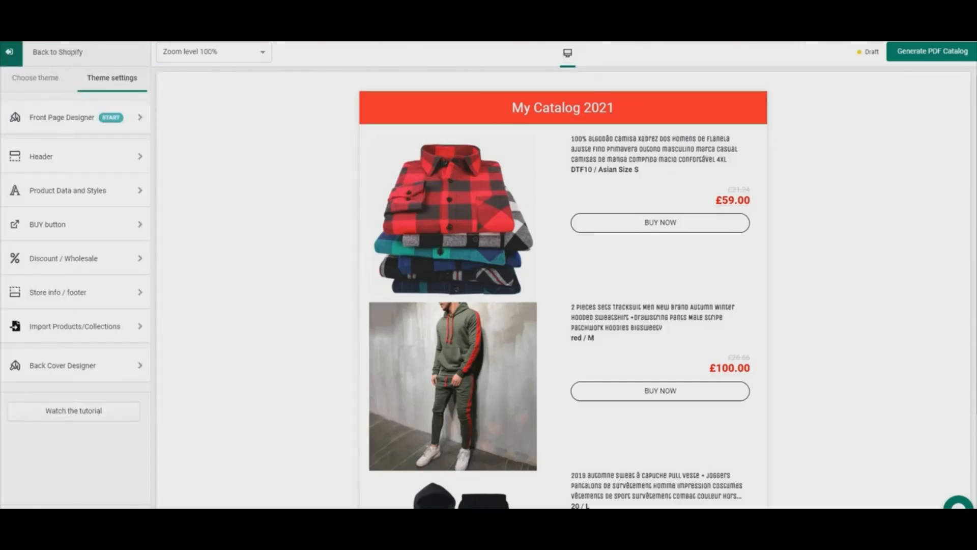
Examine the discount and wholesale options and return to the theme settings.
{"action": "left_click", "coordinate": [148, 258]}
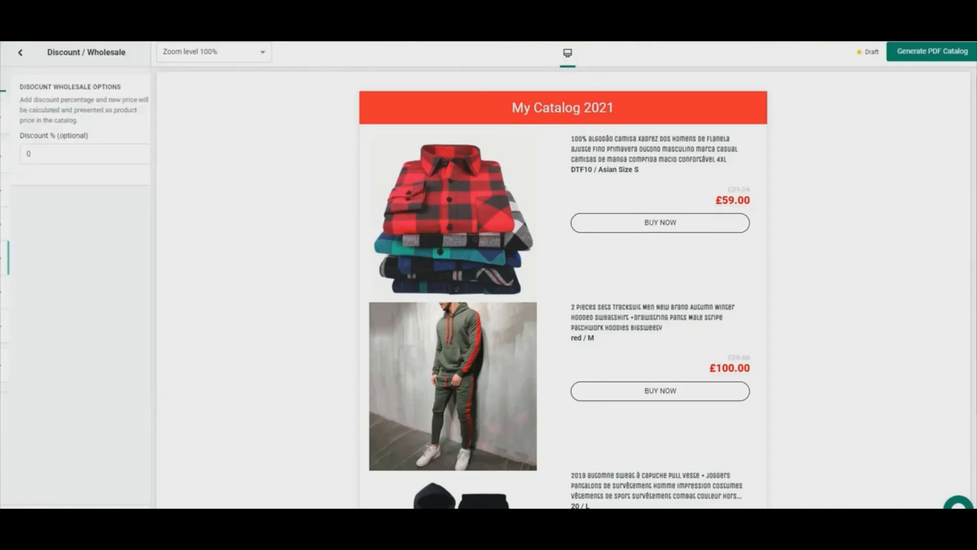
{"action": "left_click", "coordinate": [8, 52]}
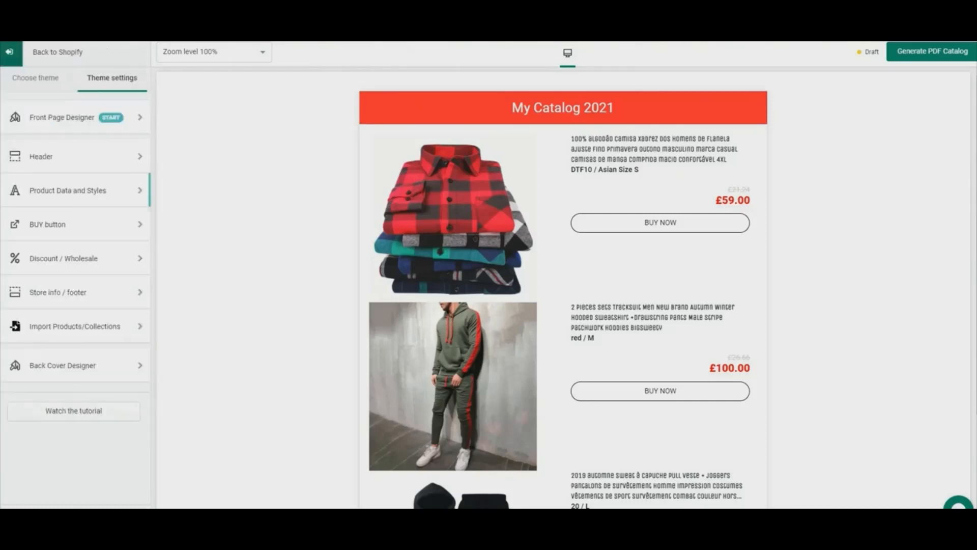
Set the background color of the catalog's footer to white #ffffff.
{"action": "left_click", "coordinate": [77, 292]}
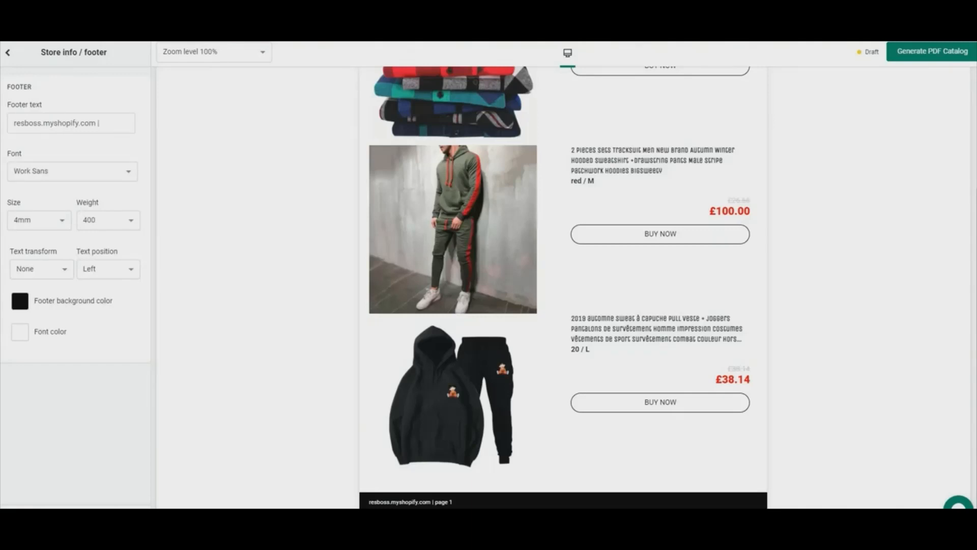
{"action": "left_click", "coordinate": [20, 301]}
{"action": "left_click_drag", "start_coordinate": [61, 316], "coordinate": [12, 312]}
{"action": "left_click", "coordinate": [122, 336]}
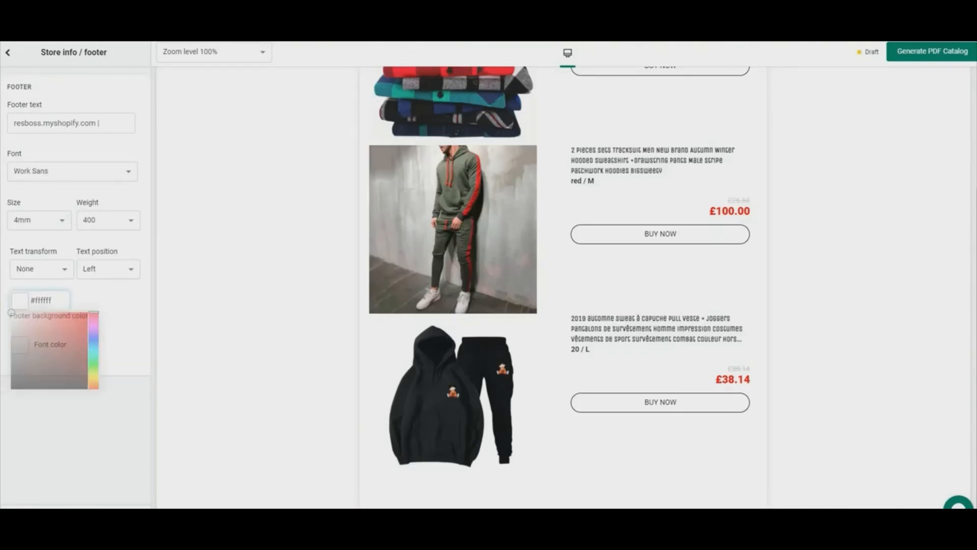
Set the footer's font color to red #f70000, check the footer text on the page, and leave the footer settings.
{"action": "left_click", "coordinate": [20, 332]}
{"action": "left_click_drag", "start_coordinate": [11, 343], "coordinate": [89, 345]}
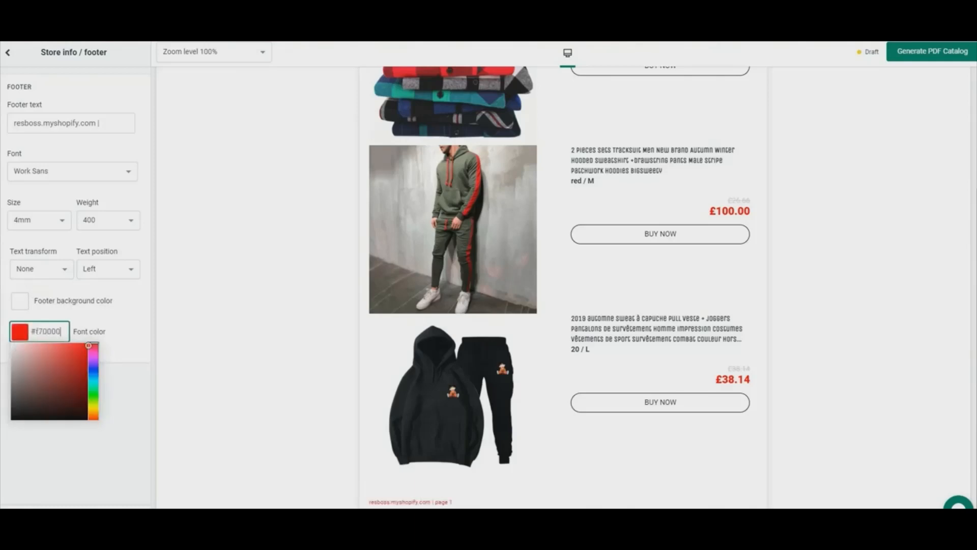
{"action": "left_click", "coordinate": [122, 339]}
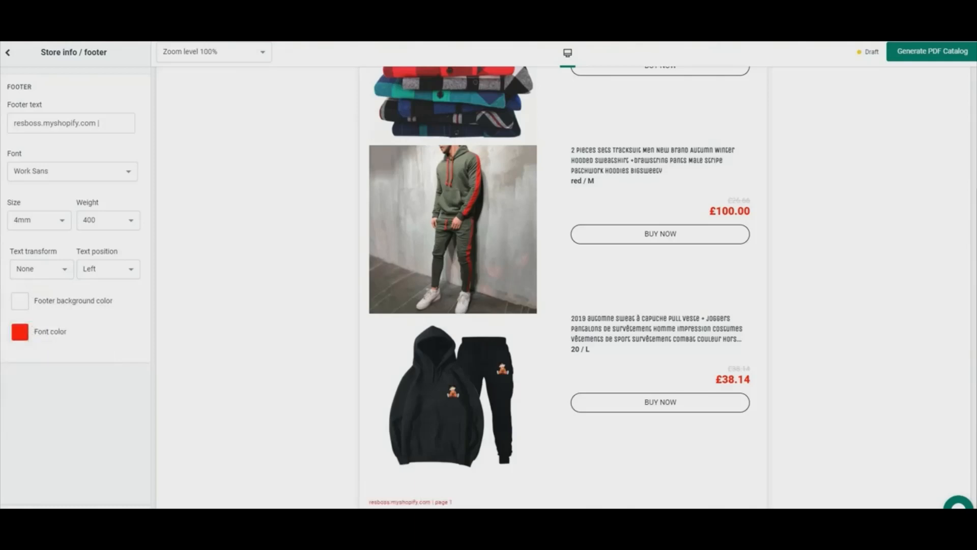
{"action": "left_click_drag", "start_coordinate": [452, 502], "coordinate": [369, 502]}
{"action": "left_click", "coordinate": [7, 52]}
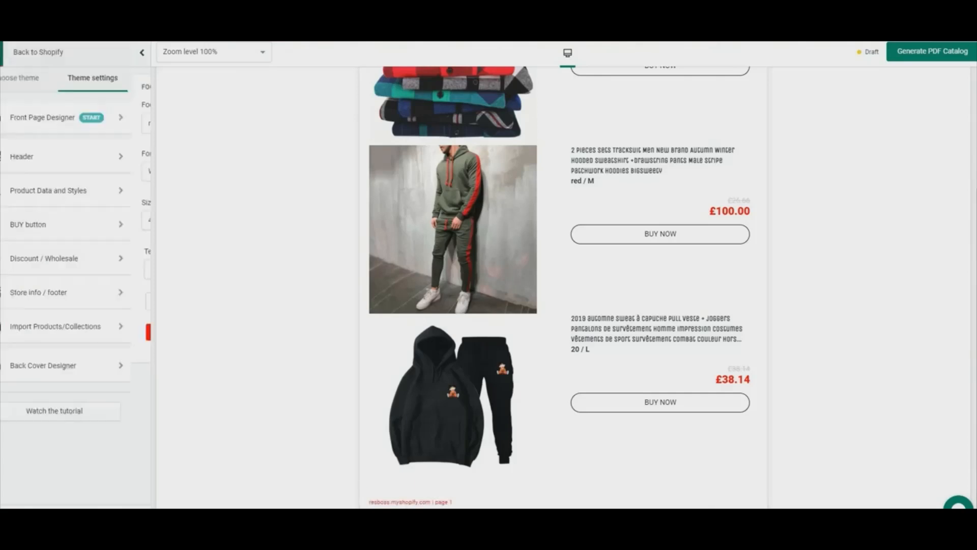
Import products from the summer collection, ADIDAS and NIKE collections, and leave the import settings.
{"action": "left_click", "coordinate": [79, 326]}
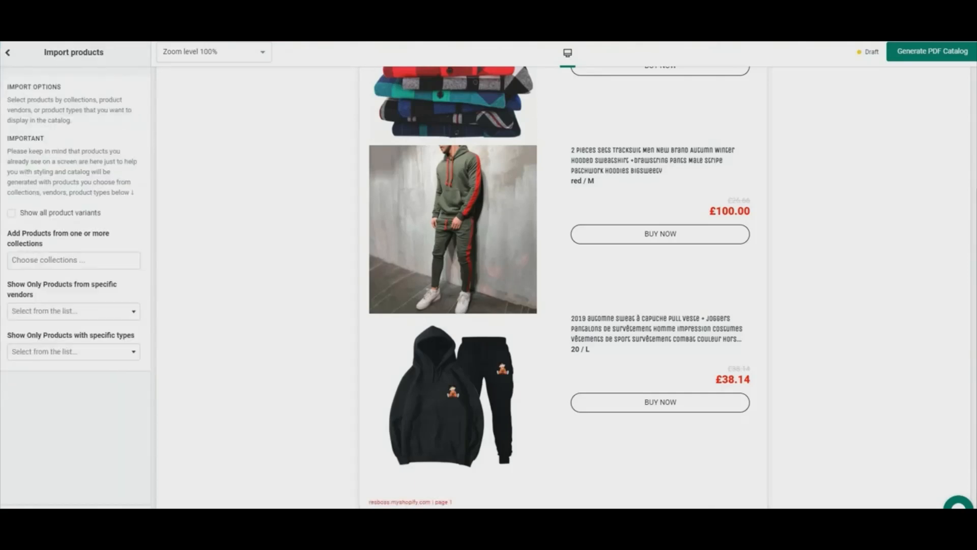
{"action": "left_click", "coordinate": [73, 260]}
{"action": "left_click", "coordinate": [51, 310]}
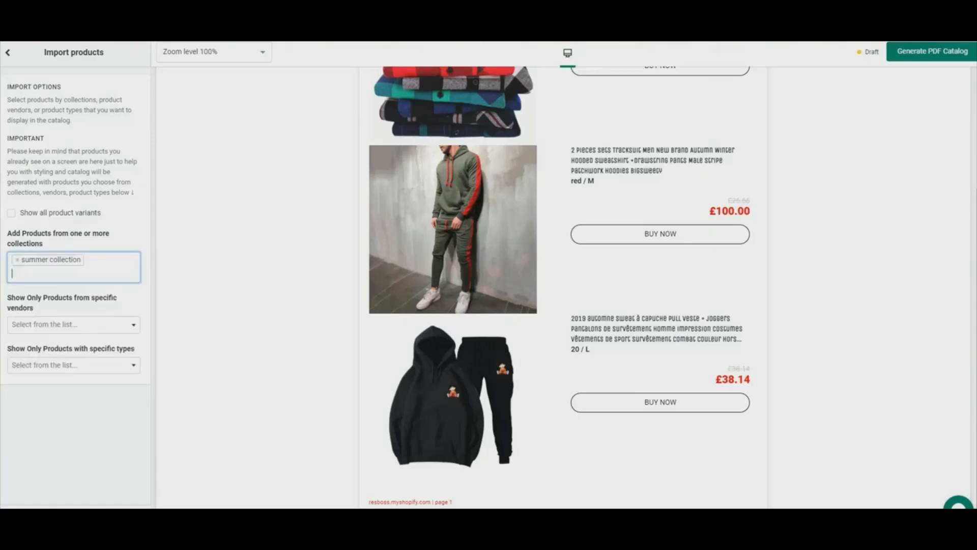
{"action": "left_click", "coordinate": [73, 272]}
{"action": "left_click", "coordinate": [69, 355]}
{"action": "left_click", "coordinate": [74, 273]}
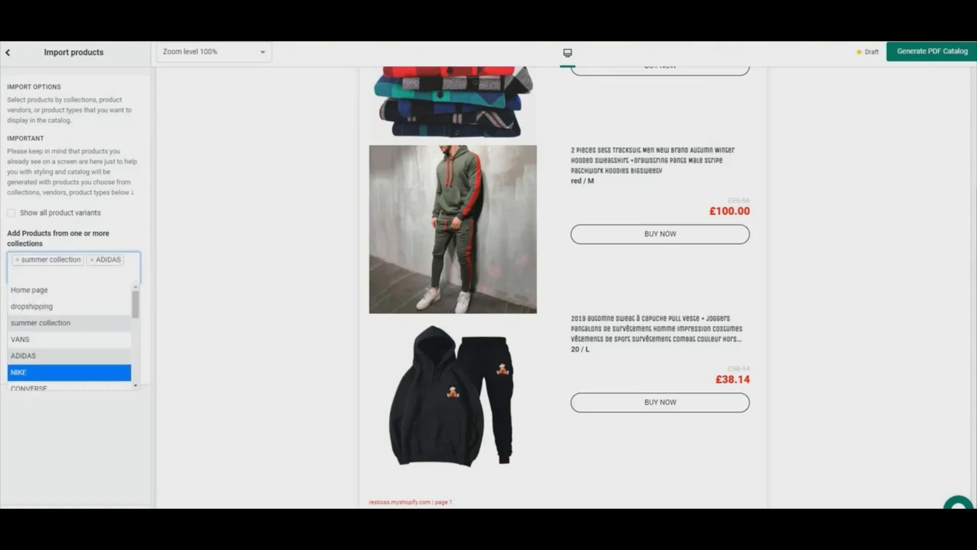
{"action": "left_click", "coordinate": [70, 372]}
{"action": "left_click", "coordinate": [7, 53]}
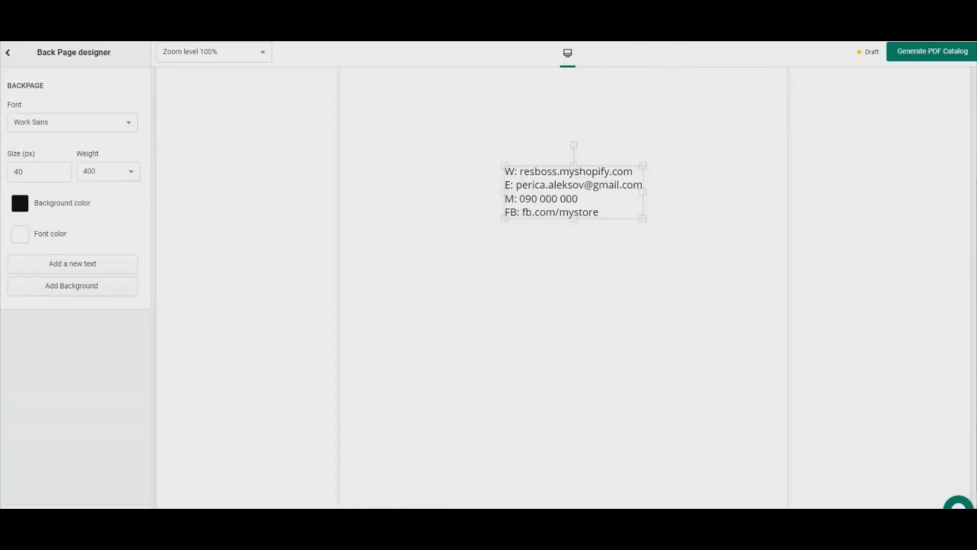
Enlarge the contact details text on the back page, place it lower on the page, and leave the back page designer.
{"action": "left_click_drag", "start_coordinate": [504, 166], "coordinate": [528, 259]}
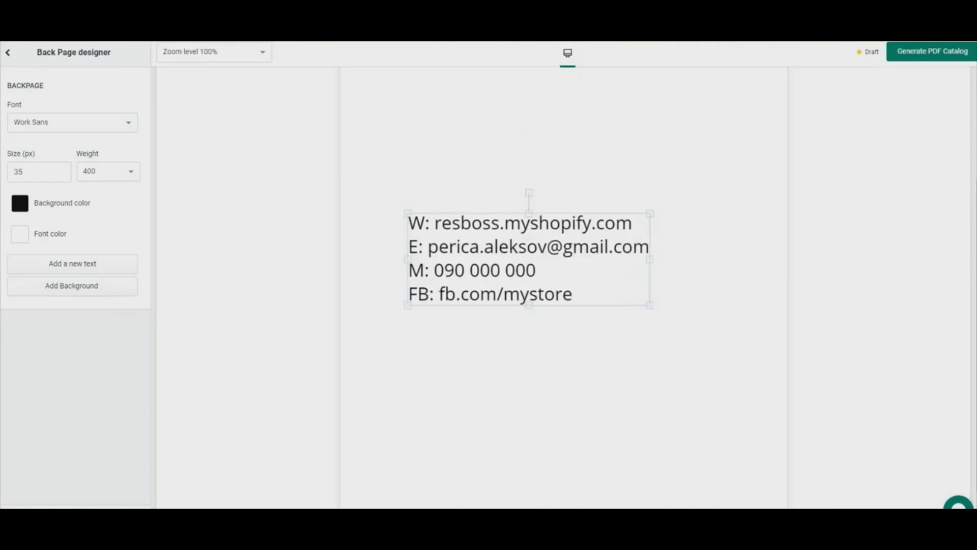
{"action": "left_click", "coordinate": [8, 52]}
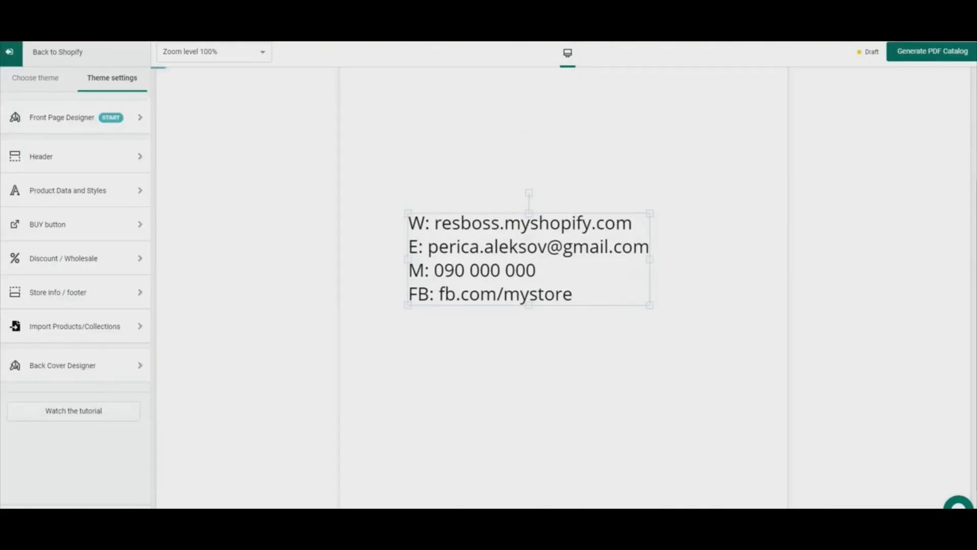
Start generating the PDF catalog.
{"action": "left_click", "coordinate": [932, 51]}
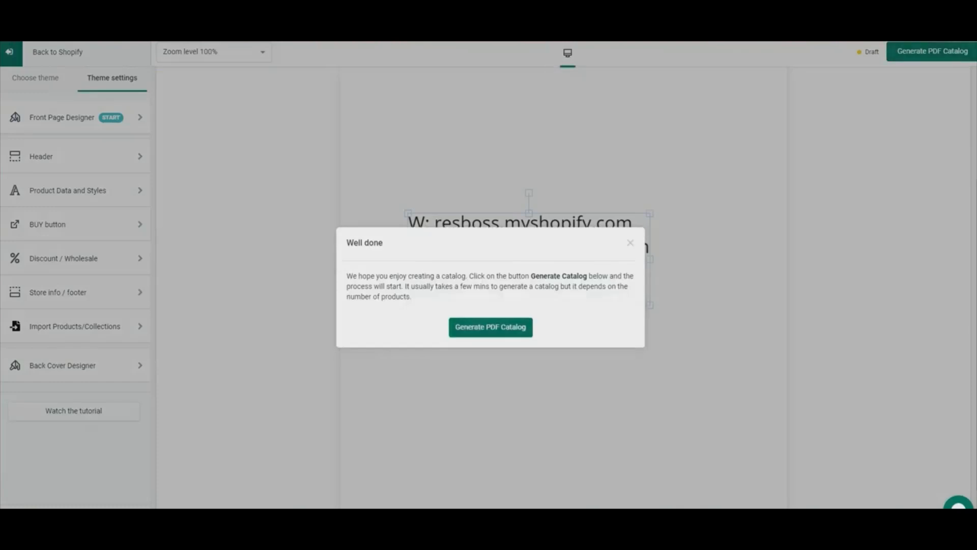